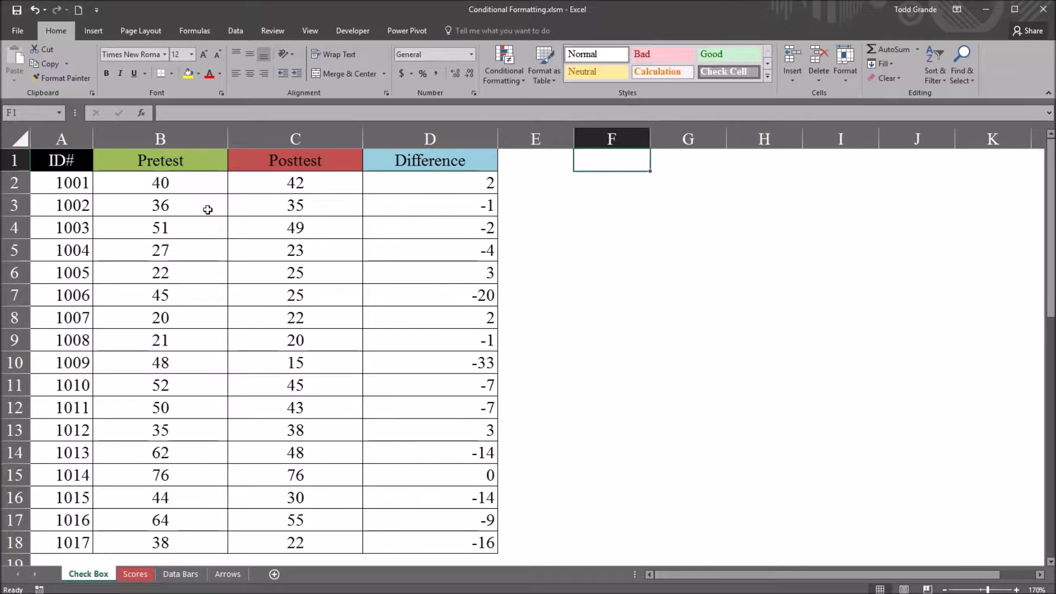
- Review the ID#, Pretest, Posttest and Difference columns and the =C2-B2 formula in D2
left_click(73, 145)
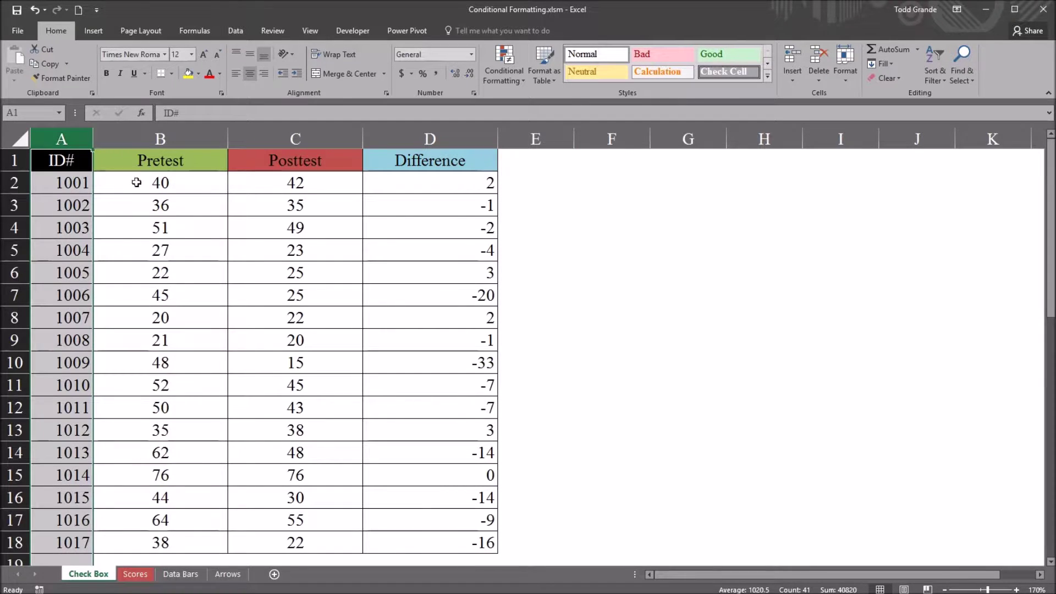
left_click(165, 139)
left_click(273, 139)
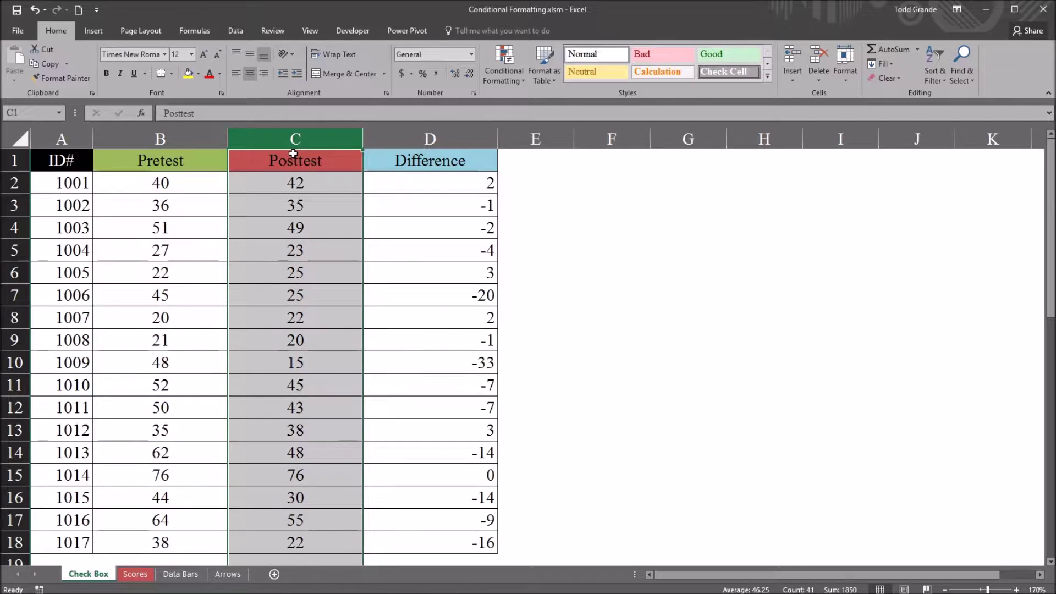
left_click(406, 163)
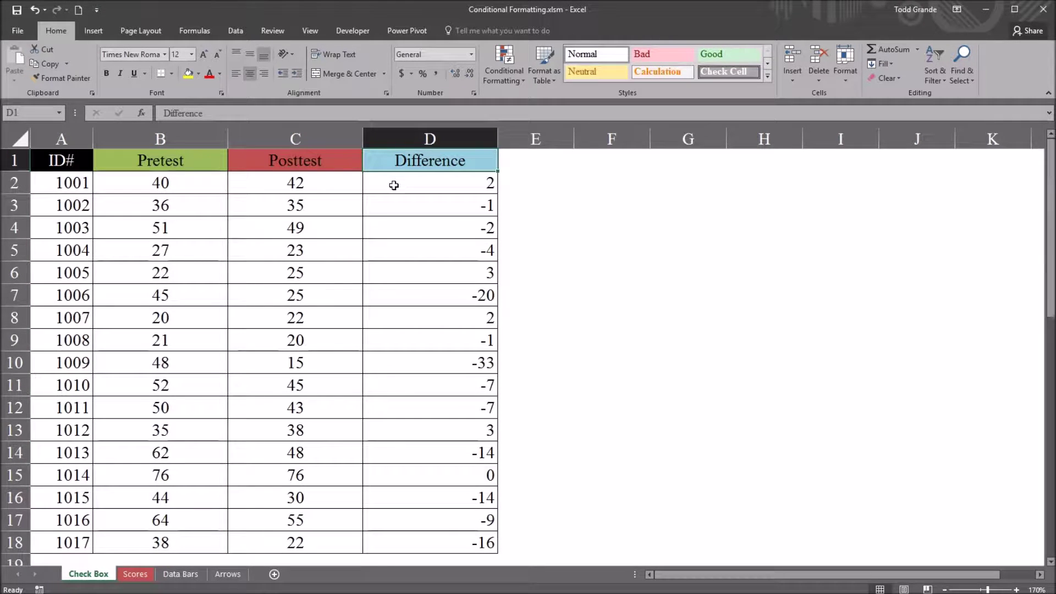
left_click(198, 189)
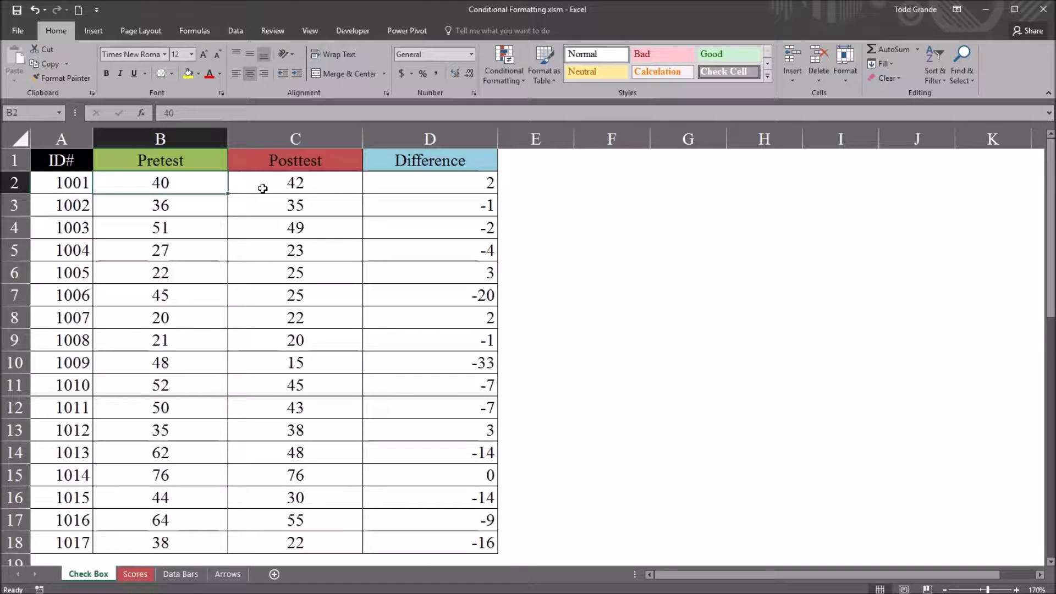
left_click(265, 189)
left_click(392, 189)
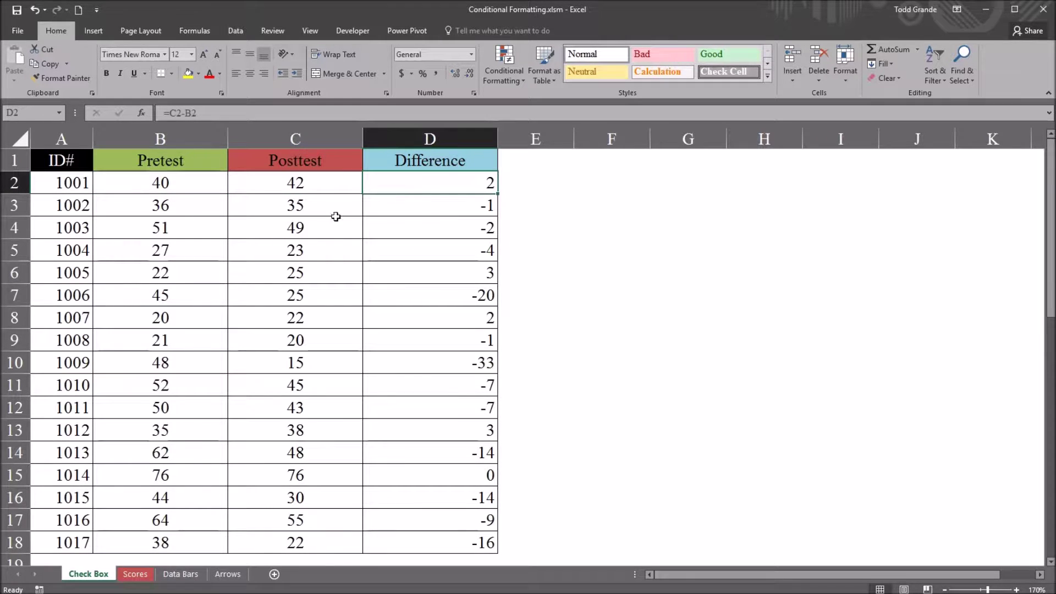
- Inspect the scores 35, 51 and 49 and the =C4-B4 difference formula in D4
left_click(179, 184)
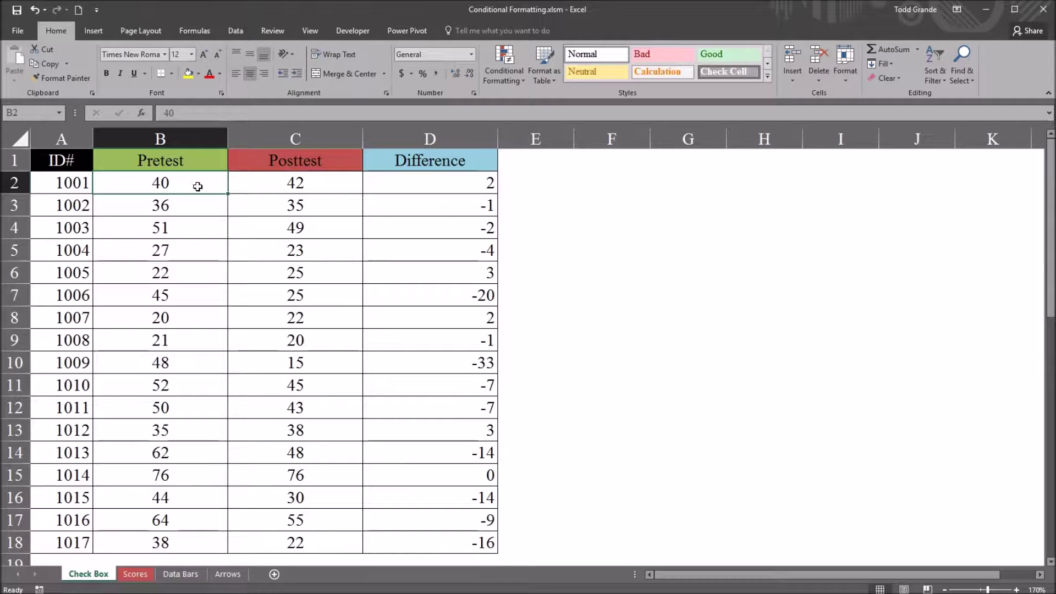
left_click(255, 183)
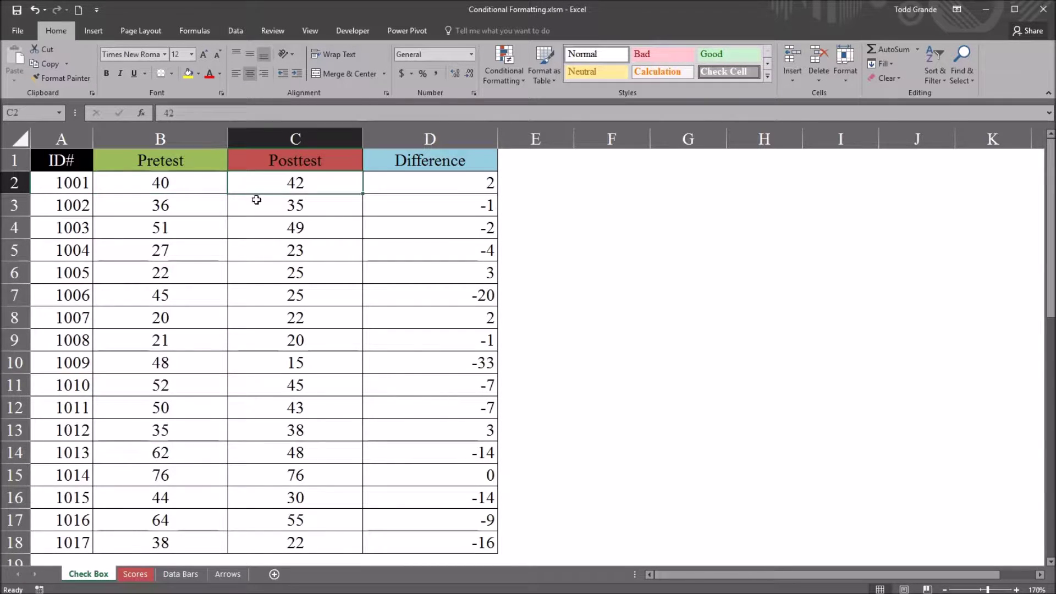
left_click(259, 205)
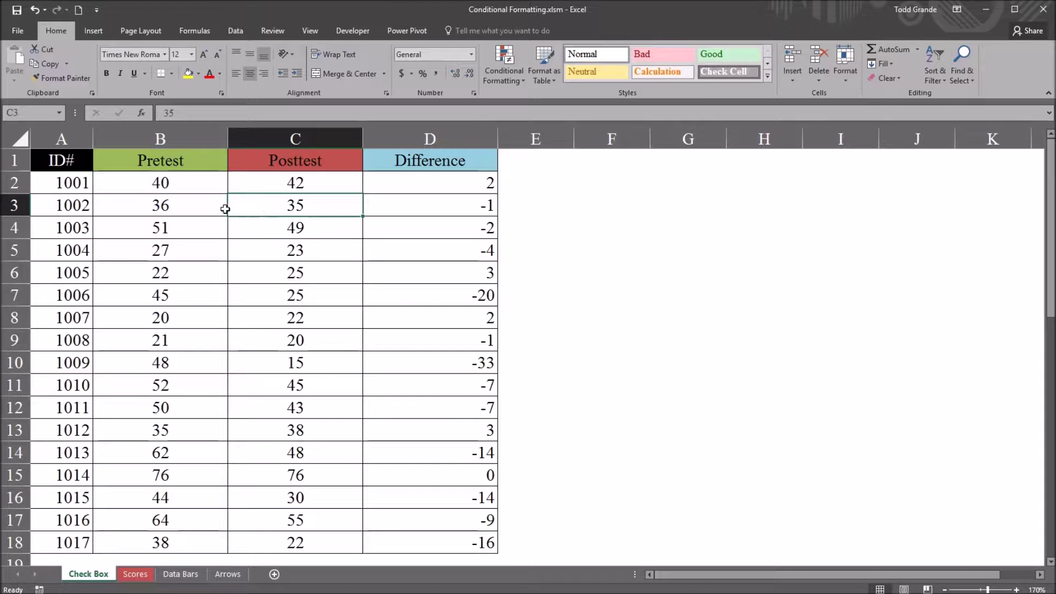
left_click(219, 228)
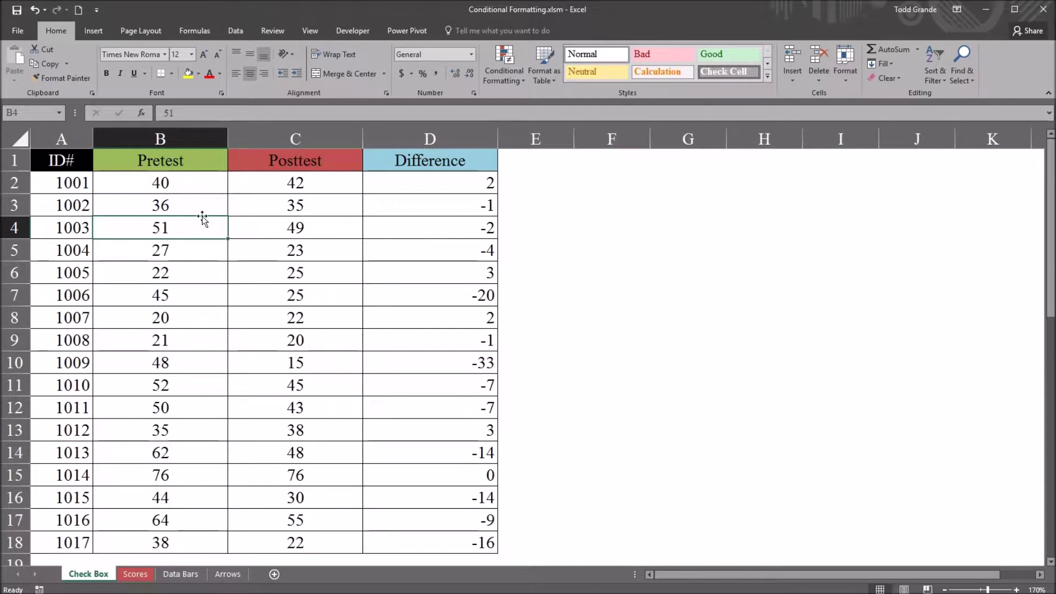
left_click(275, 232)
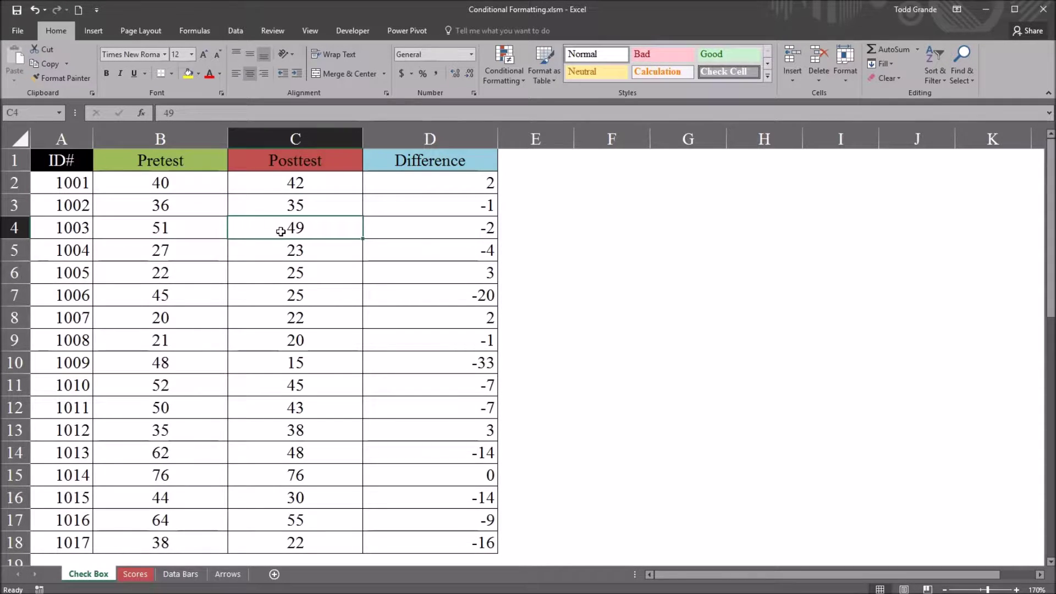
left_click(397, 229)
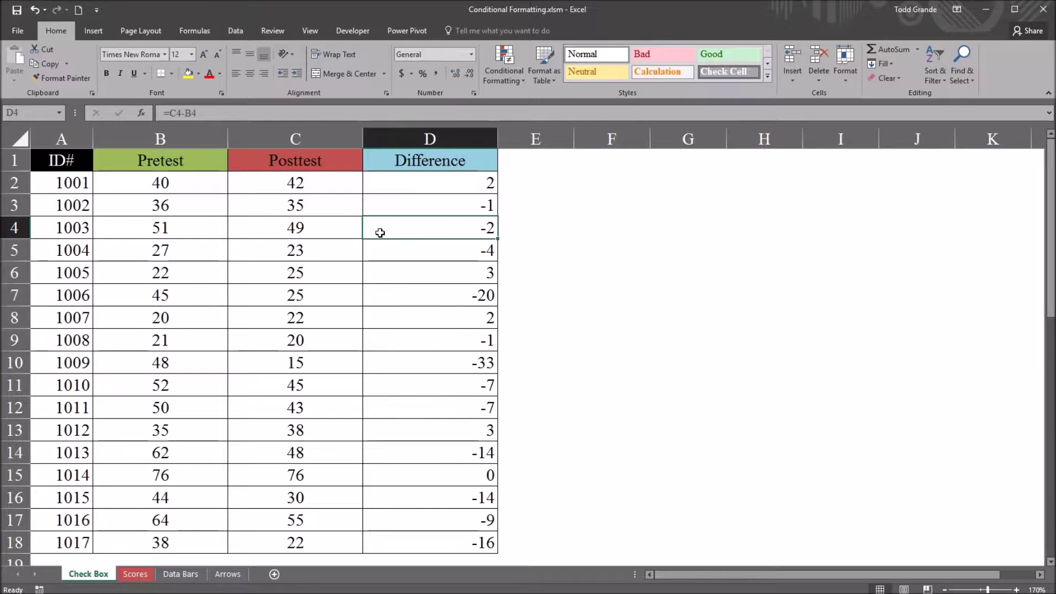
left_click(278, 230)
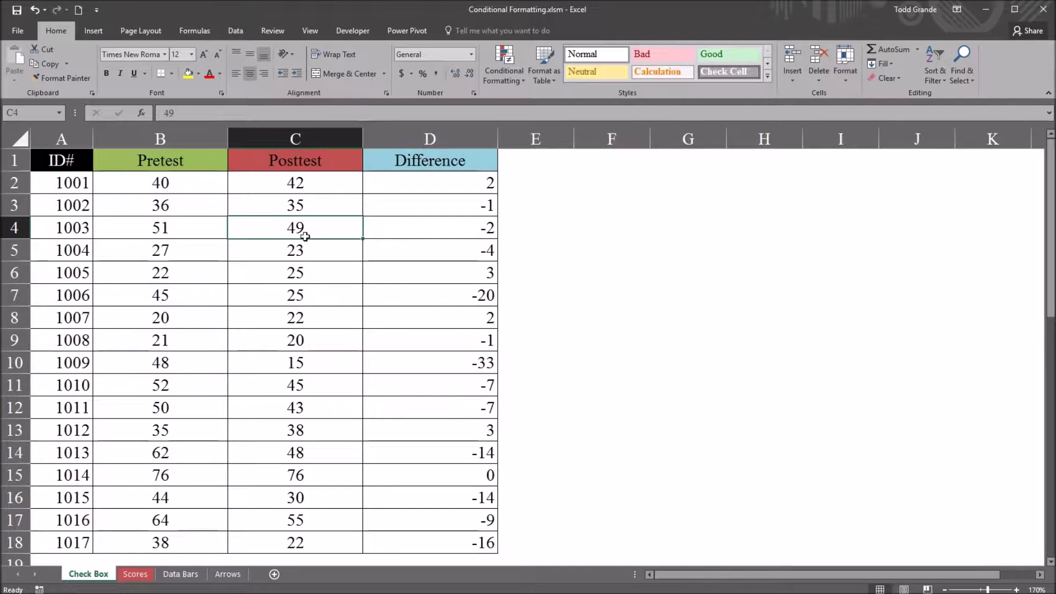
left_click(406, 227)
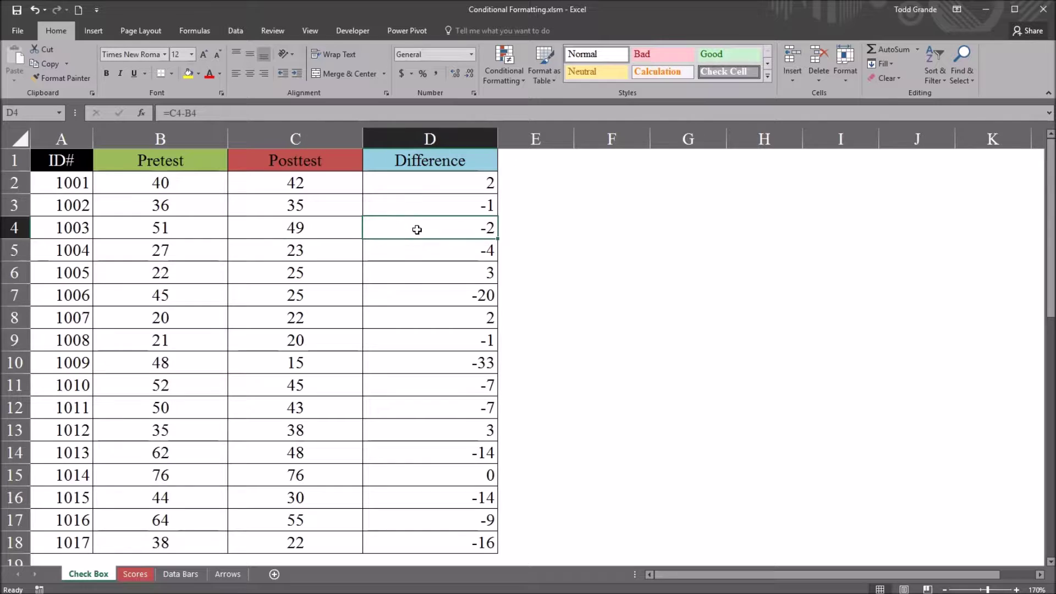
- Recheck the Difference formulas in D4 and D2, then select empty cell F2
left_click(416, 169)
left_click(416, 226)
left_click(419, 163)
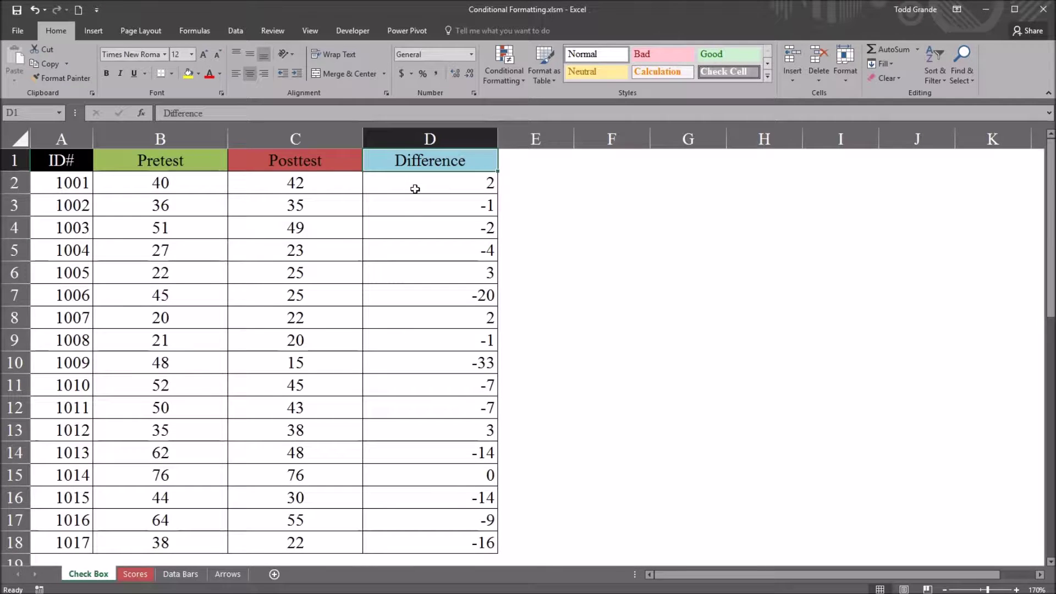
left_click(415, 186)
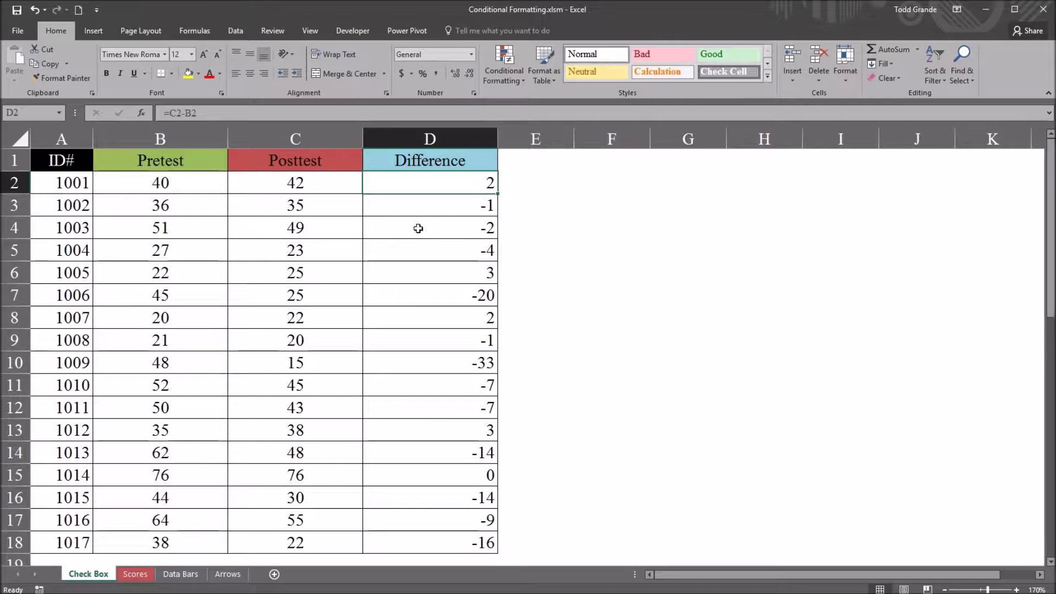
left_click(257, 187)
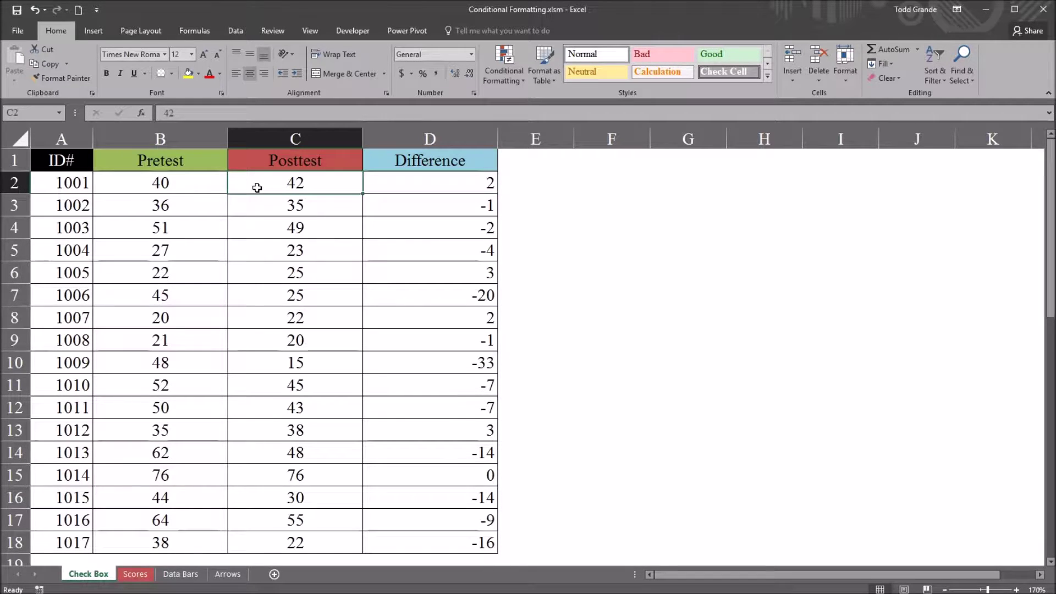
left_click(200, 186)
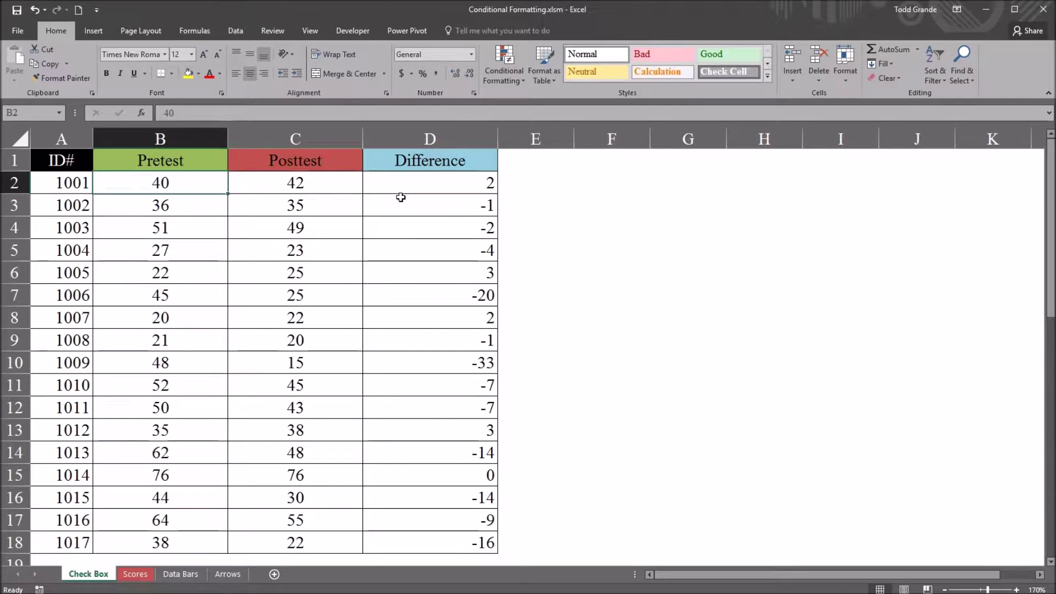
left_click(606, 182)
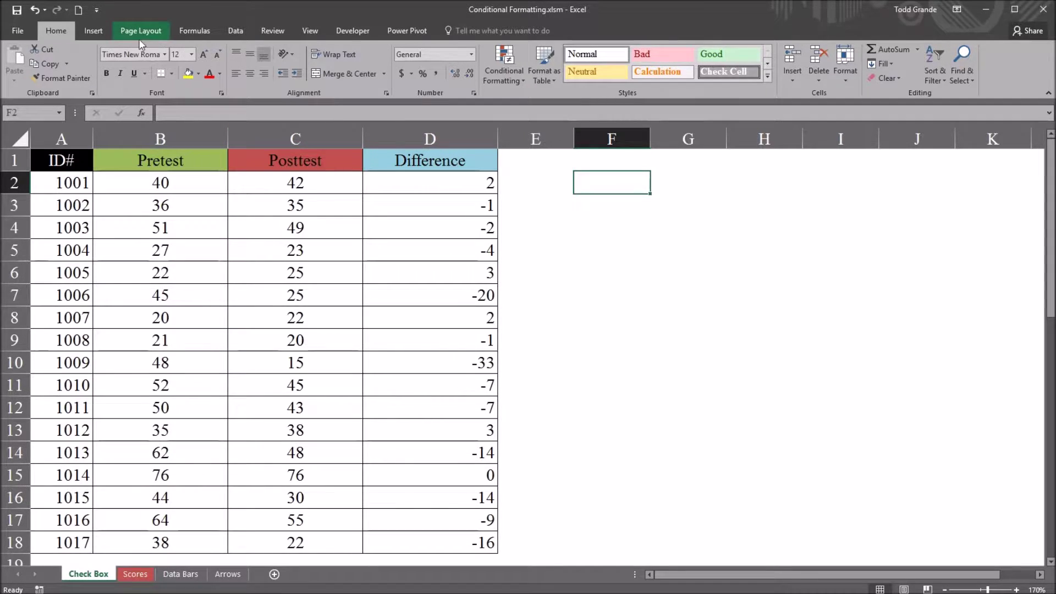
- Insert a form-control check box near G2 and widen it so its full label shows
left_click(358, 28)
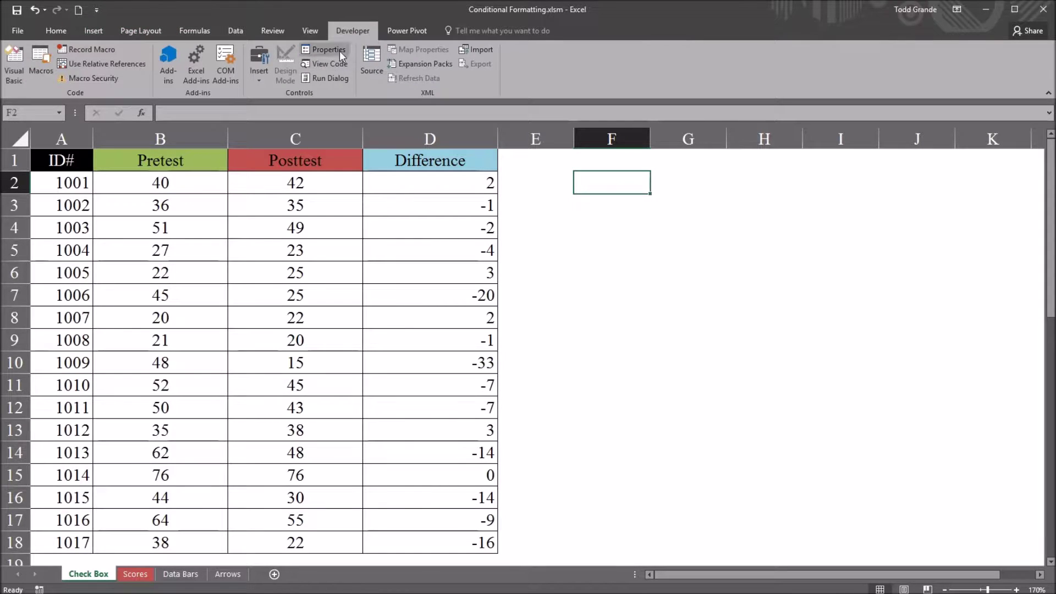
left_click(257, 72)
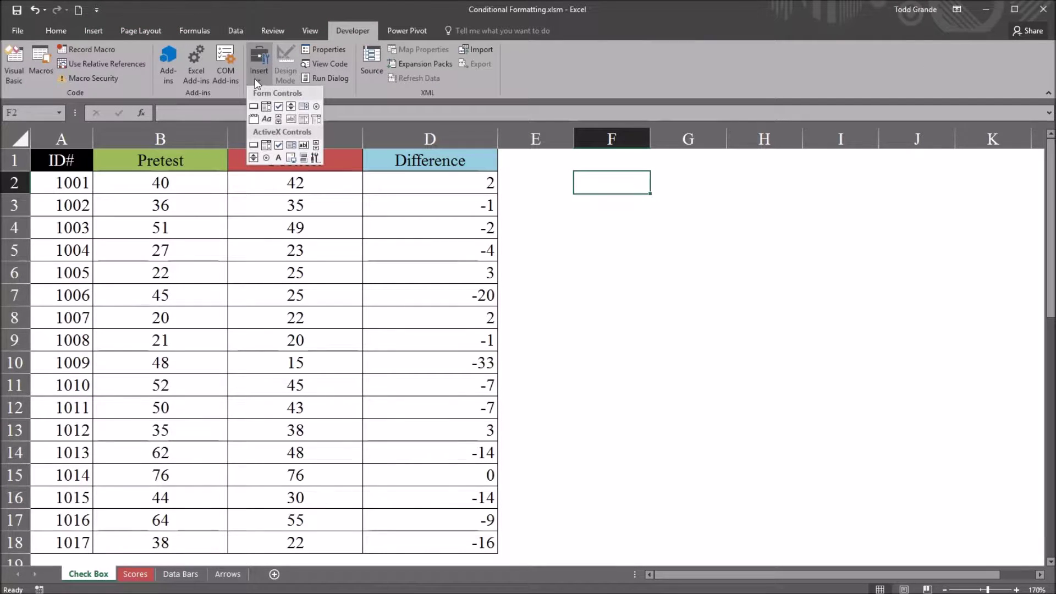
left_click(279, 107)
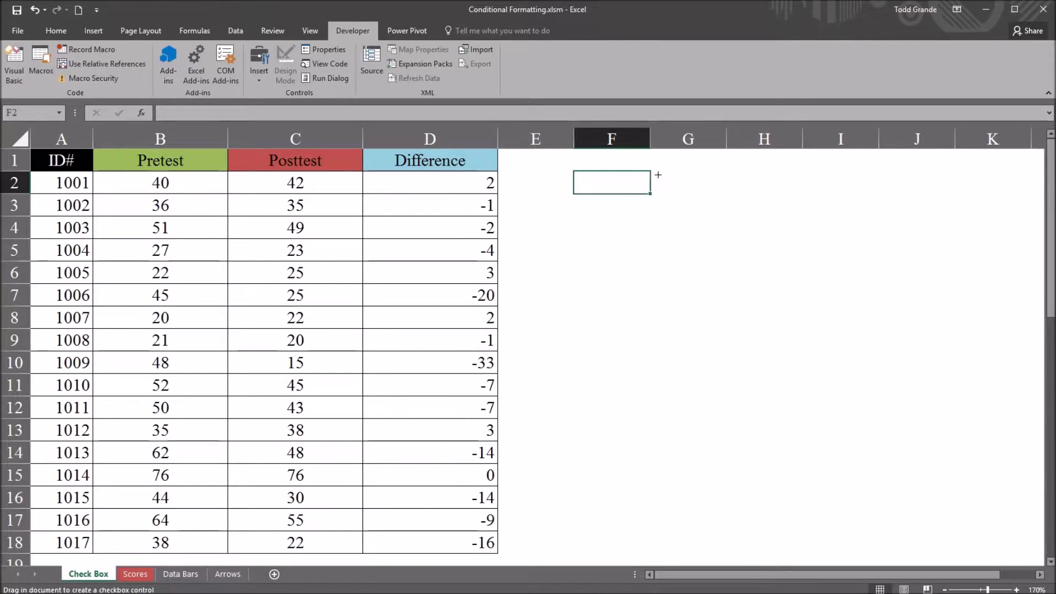
mouse_move(656, 173)
left_mouse_down()
mouse_move(698, 198)
mouse_move(726, 198)
left_mouse_up()
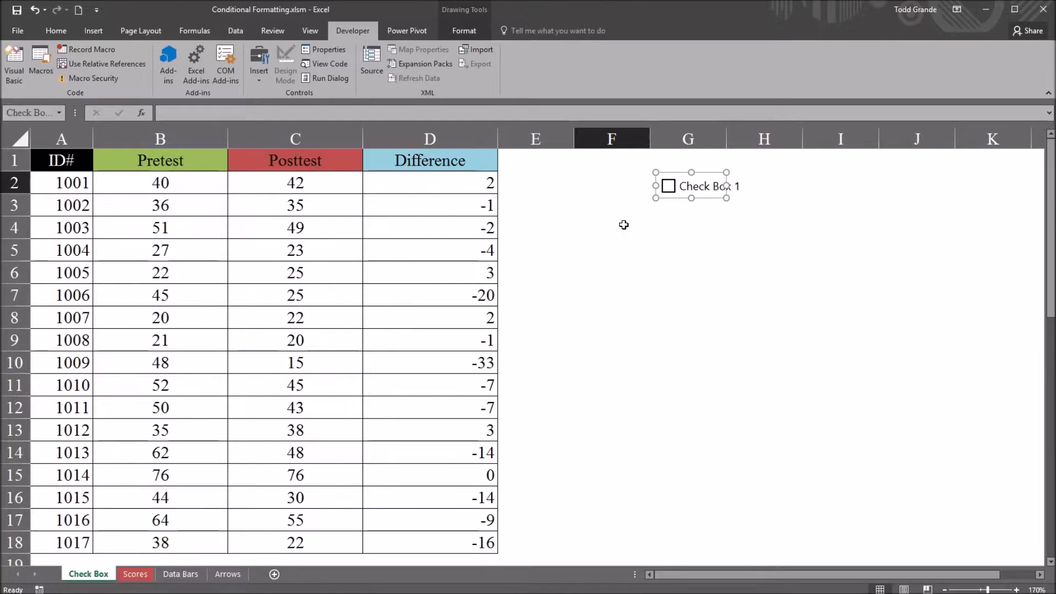
left_click_drag(724, 186, 758, 185)
- Draw a second form-control check box below Check Box 1
left_click(257, 78)
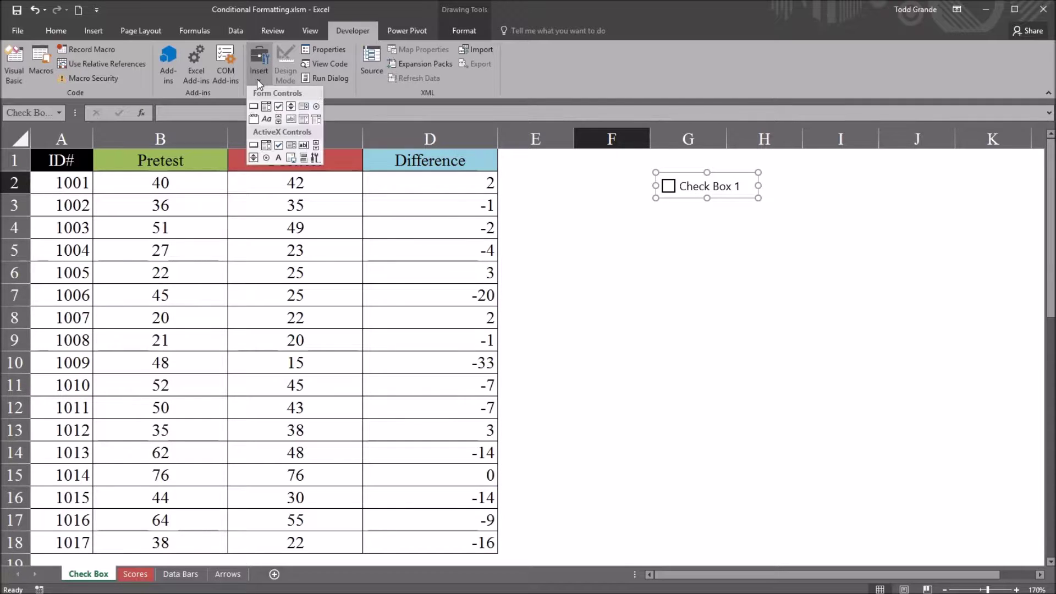
left_click(279, 106)
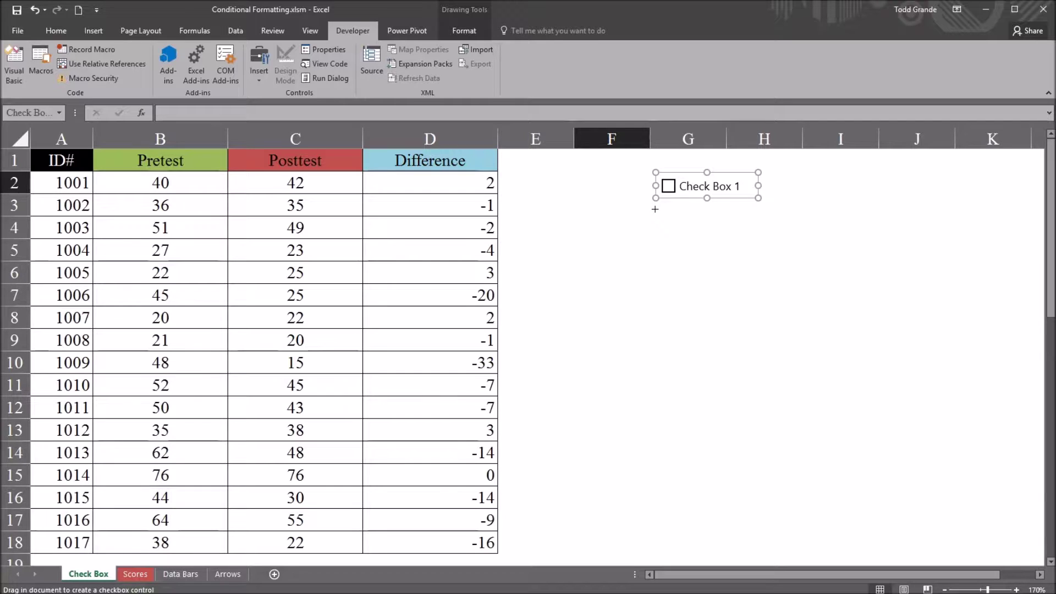
left_click_drag(655, 209, 762, 221)
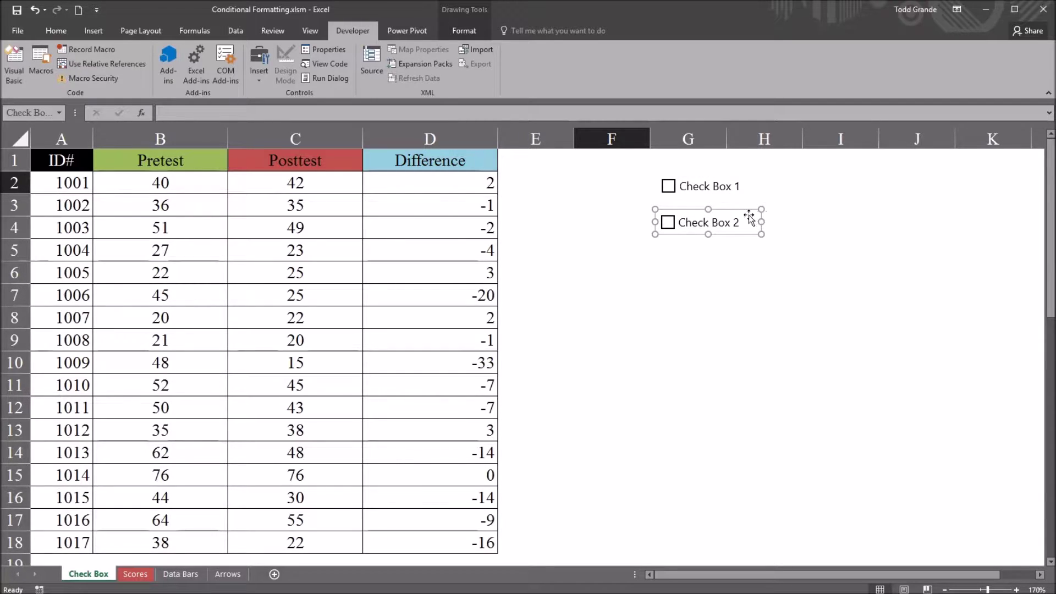
- Set Check Box 1's Format Control cell link to $I$2
right_click(696, 190)
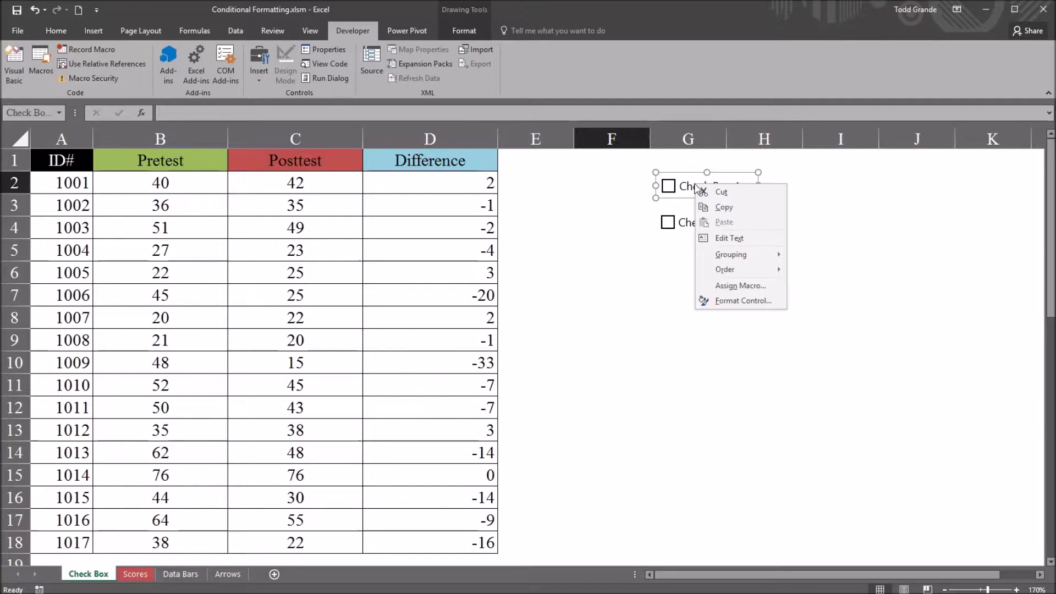
left_click(729, 301)
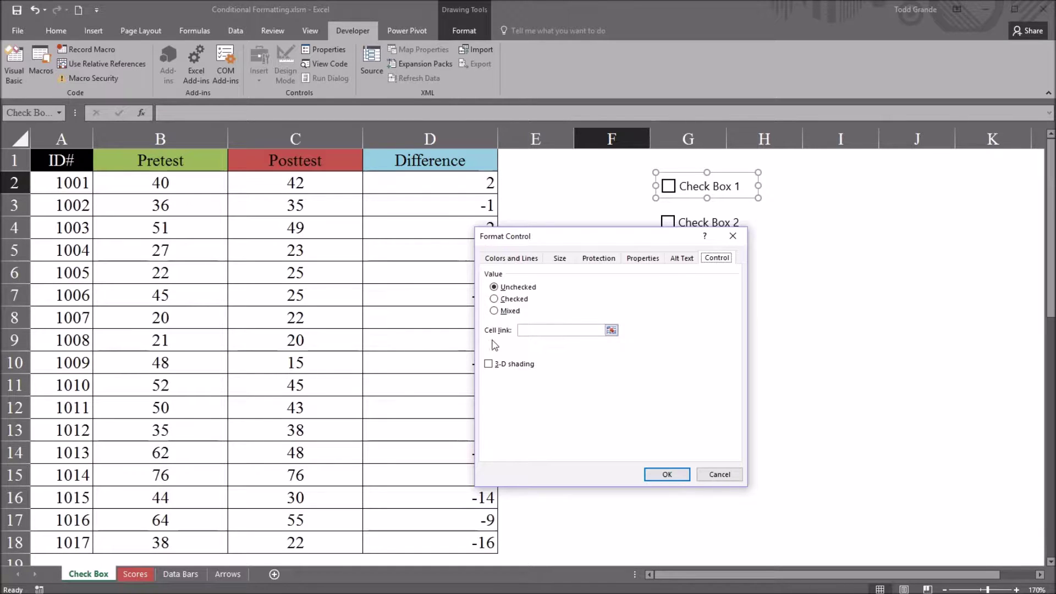
left_click(529, 331)
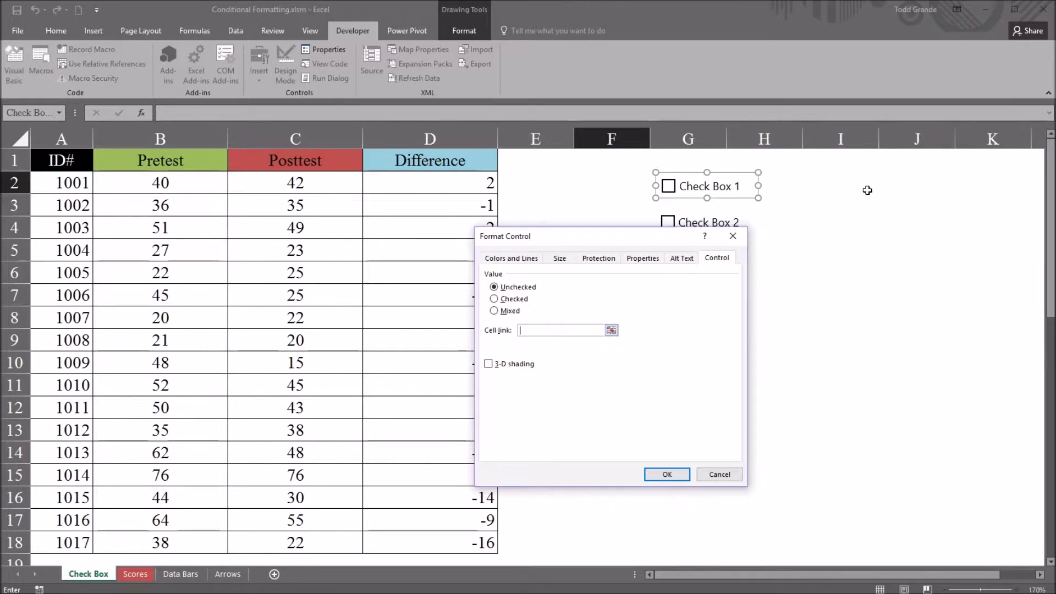
left_click(826, 184)
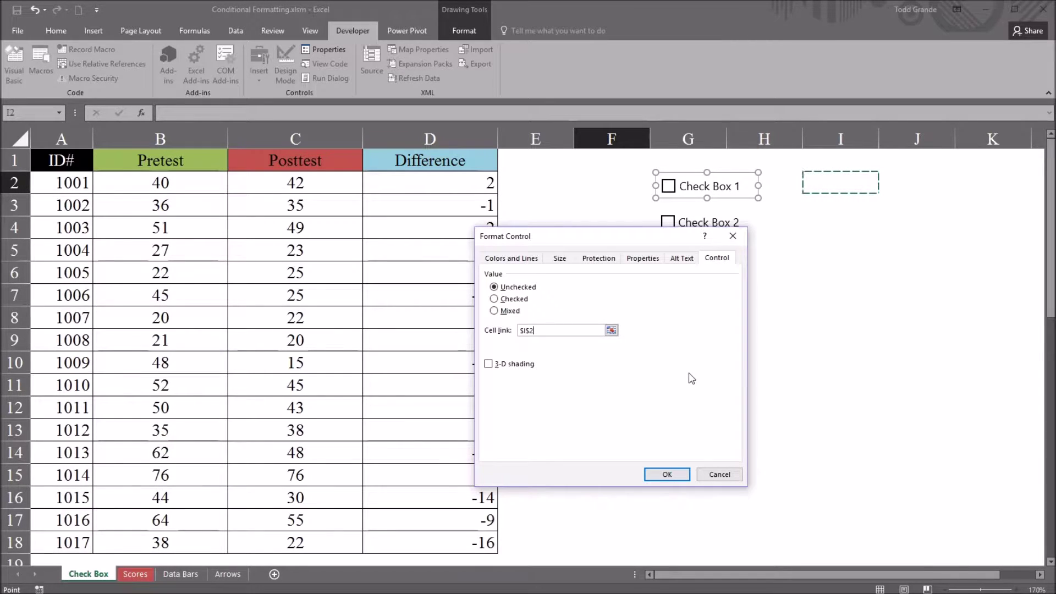
left_click(670, 474)
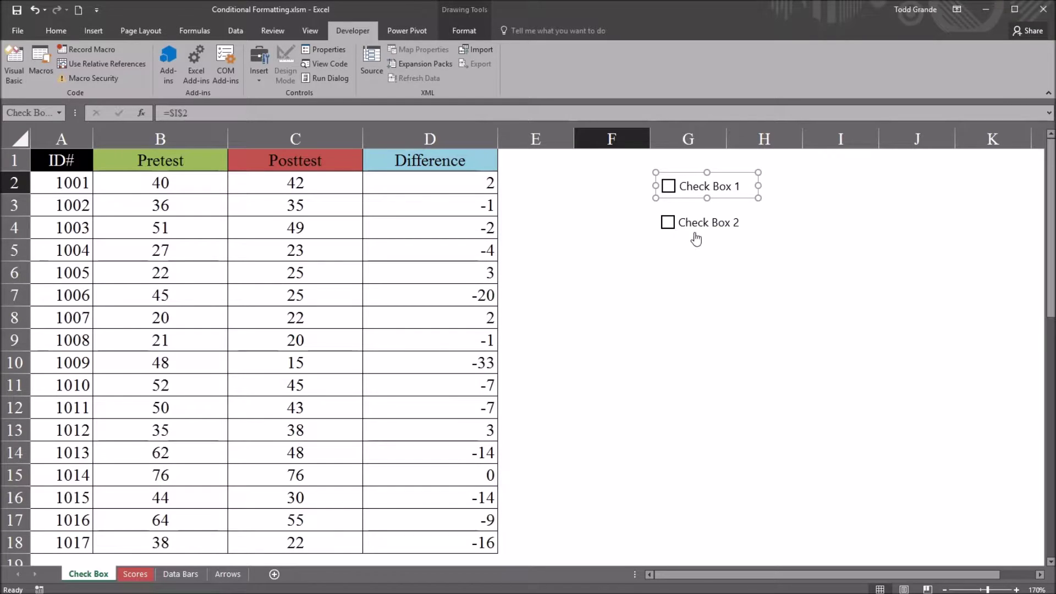
- Set Check Box 2's cell link to I3, then tick Check Box 1 to test it
right_click(694, 229)
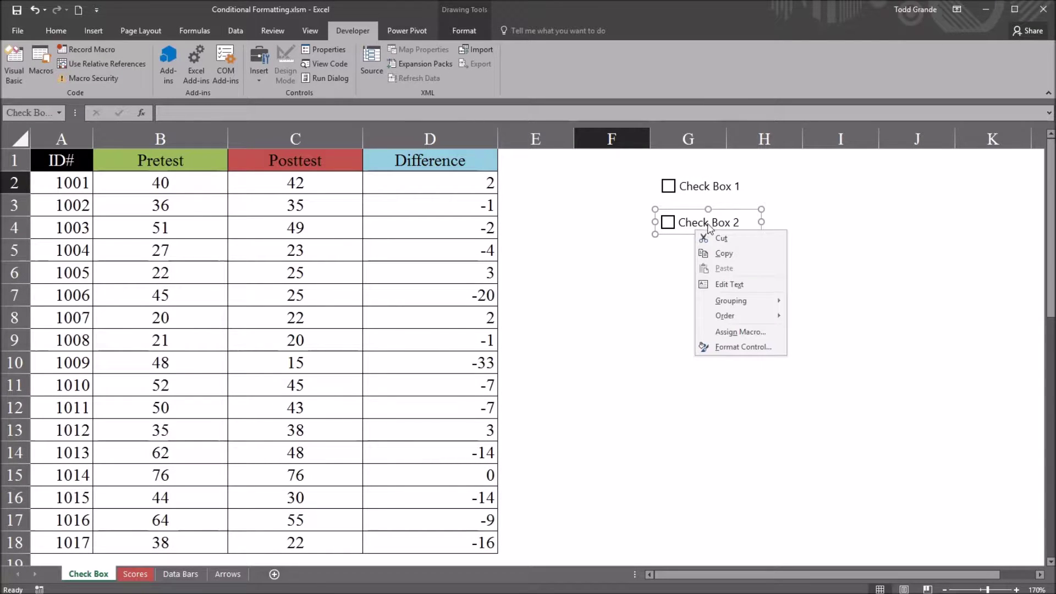
left_click(726, 347)
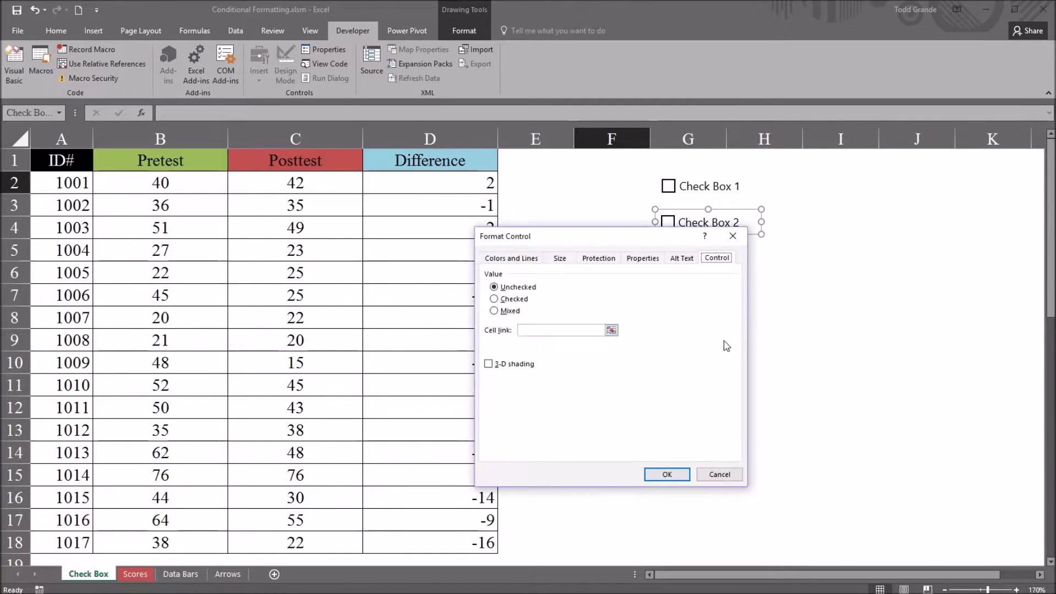
left_click(519, 331)
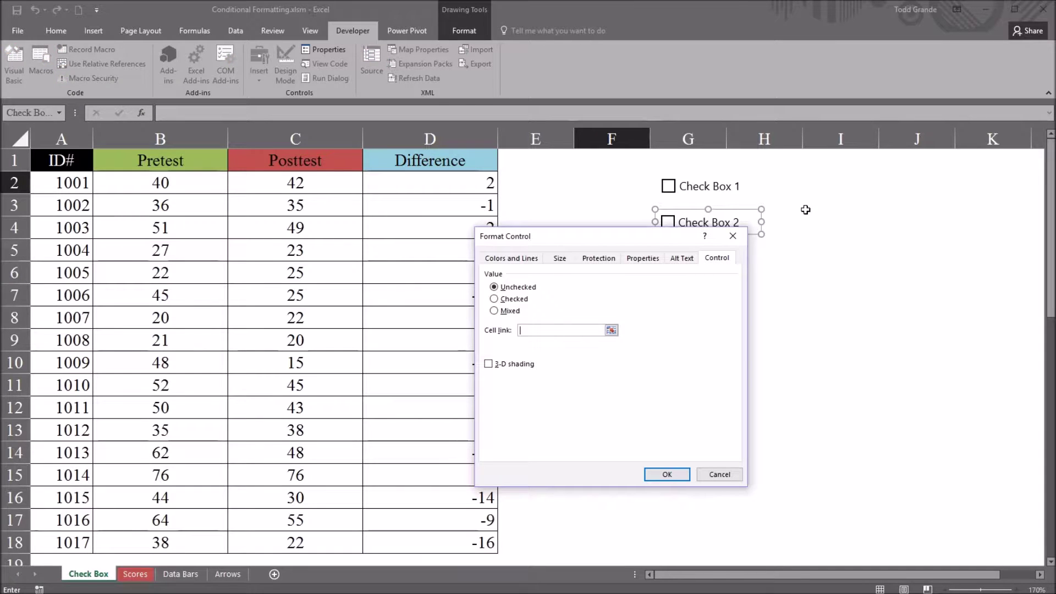
left_click(825, 203)
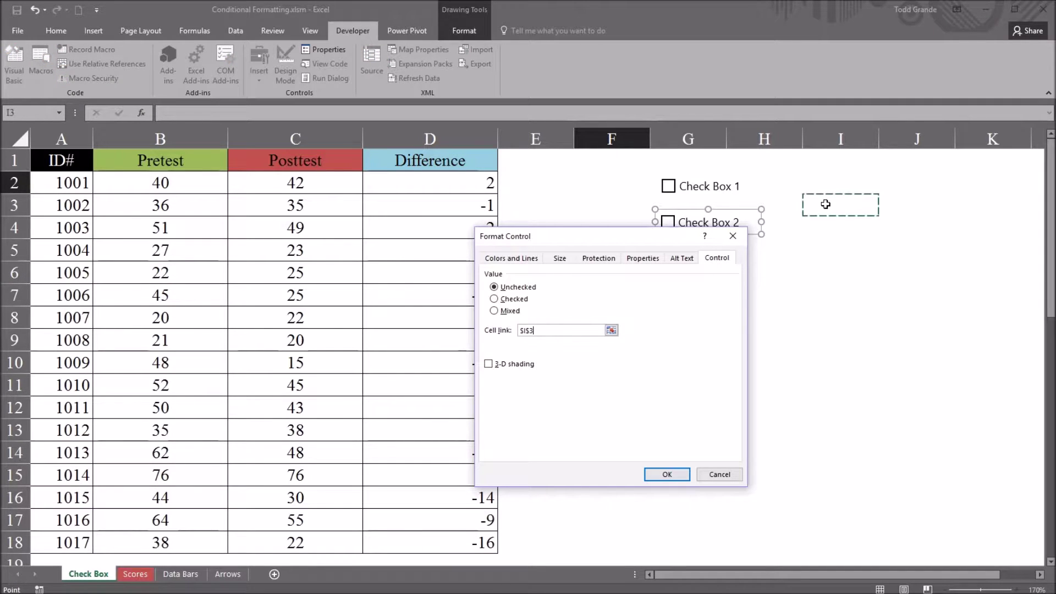
left_click(662, 474)
left_click(693, 297)
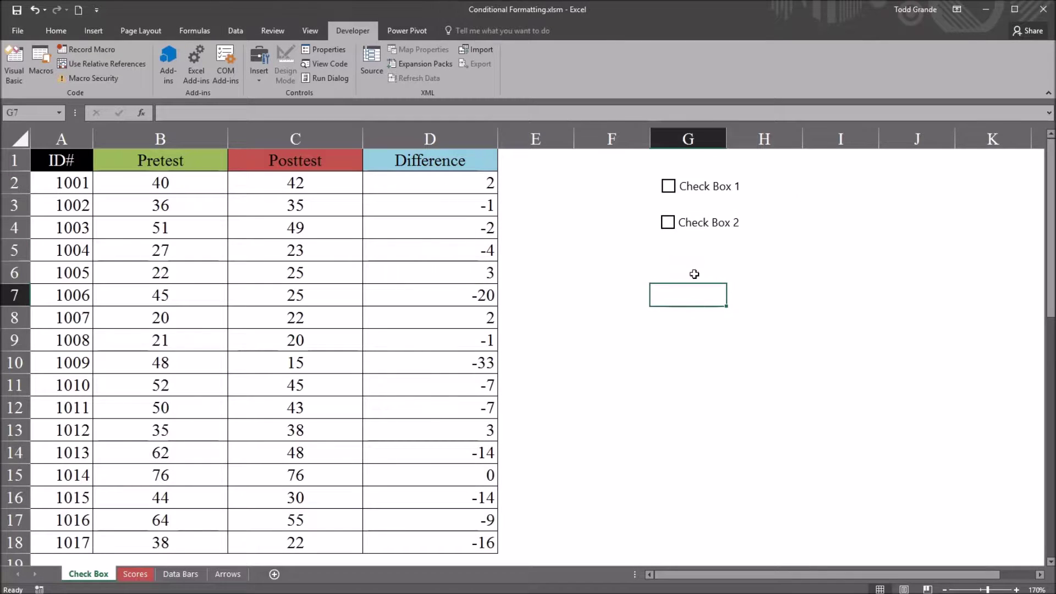
left_click(668, 187)
- Toggle both check boxes off and on, leaving both ticked, then select D2
left_click(668, 189)
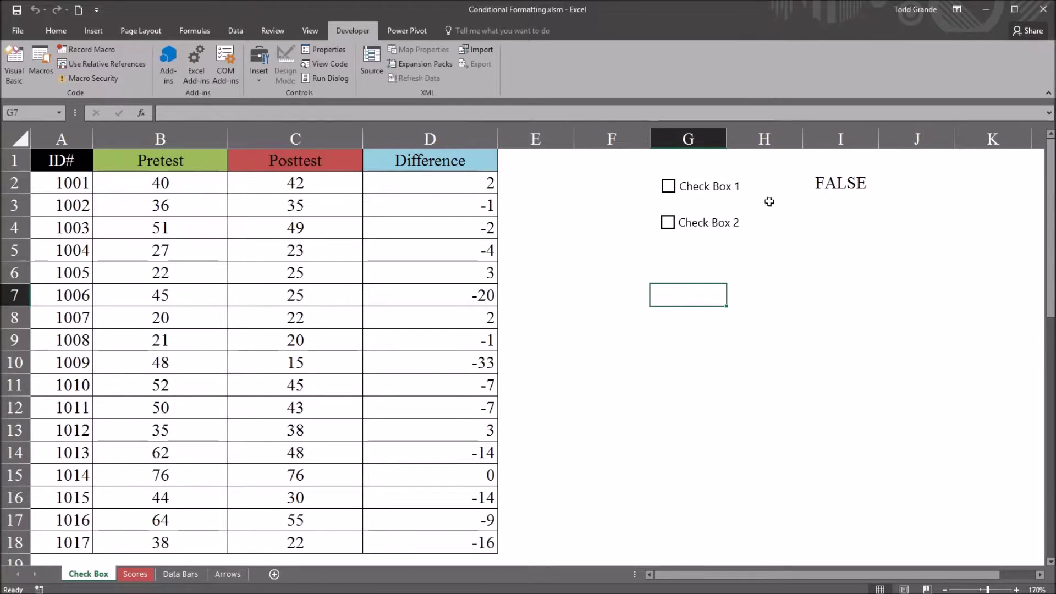
left_click(667, 226)
left_click(668, 226)
left_click(668, 224)
left_click(668, 186)
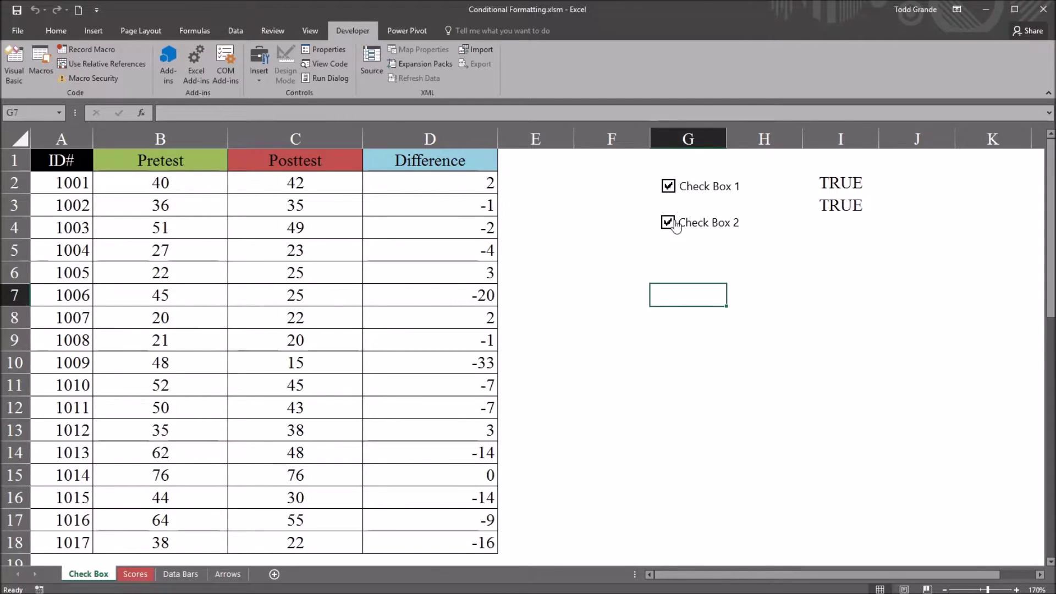
left_click(426, 185)
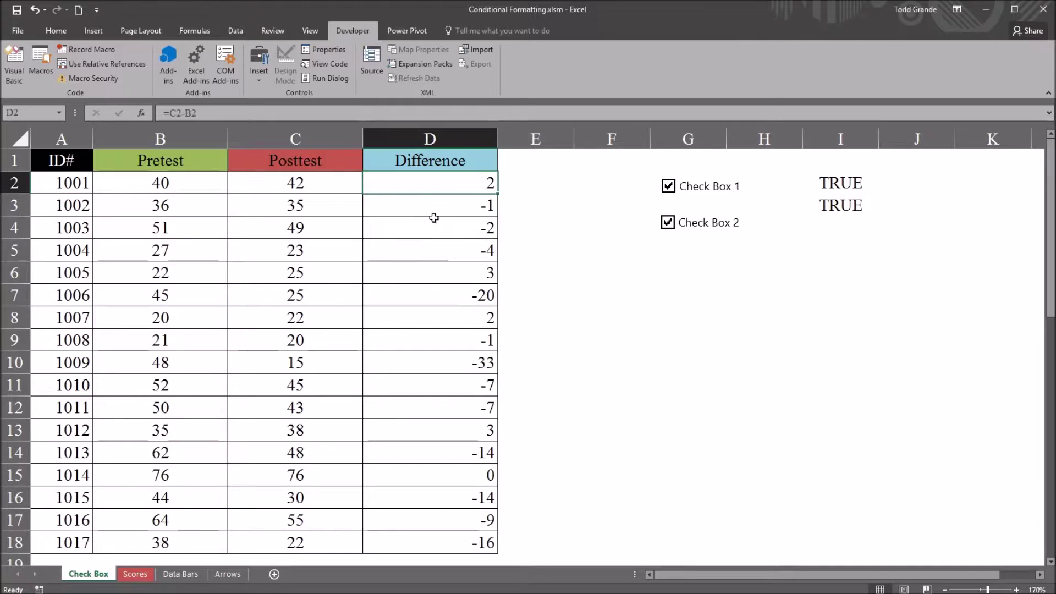
- Select D2:D18 on the Home tab and begin a New Rule from Manage Rules
left_click(50, 31)
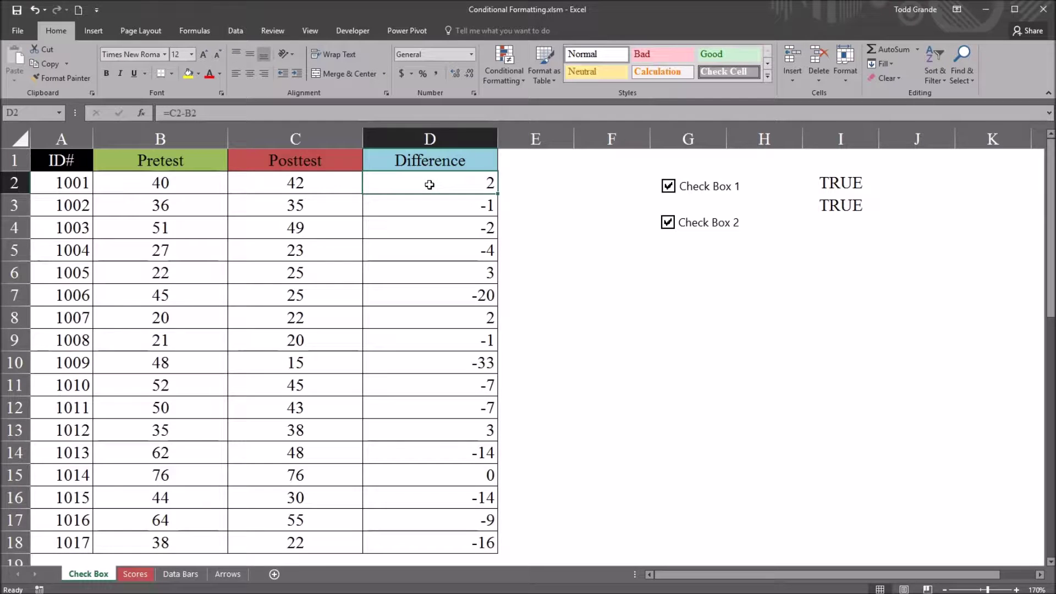
left_click_drag(423, 184, 436, 532)
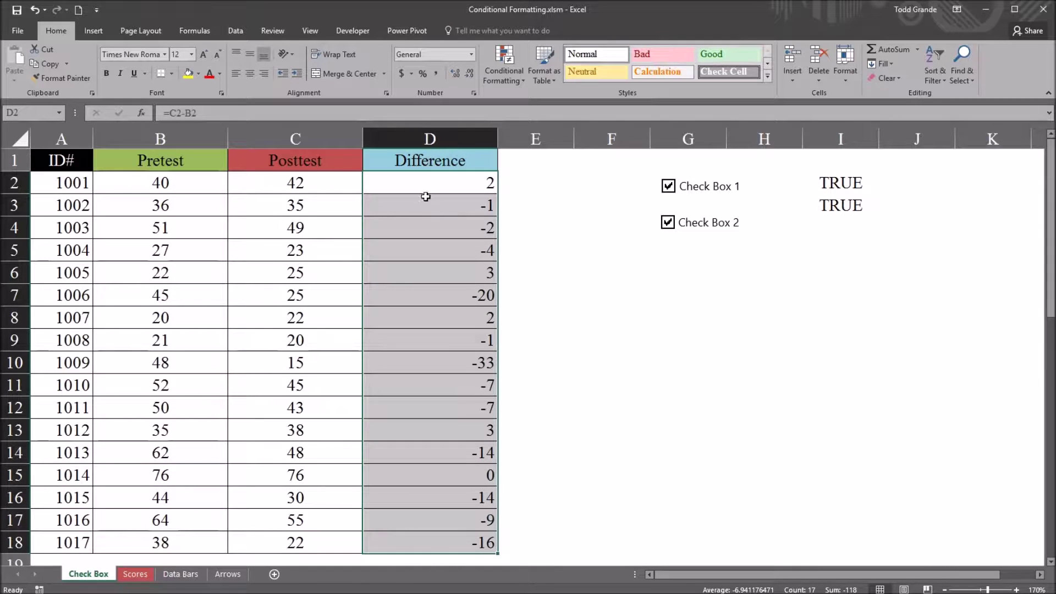
left_click(499, 81)
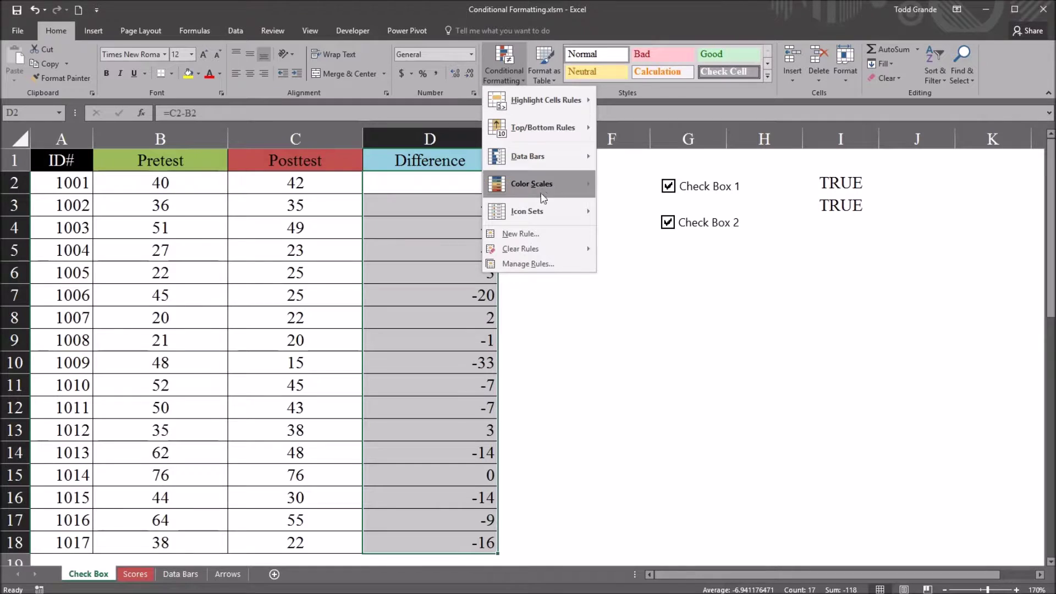
left_click(520, 263)
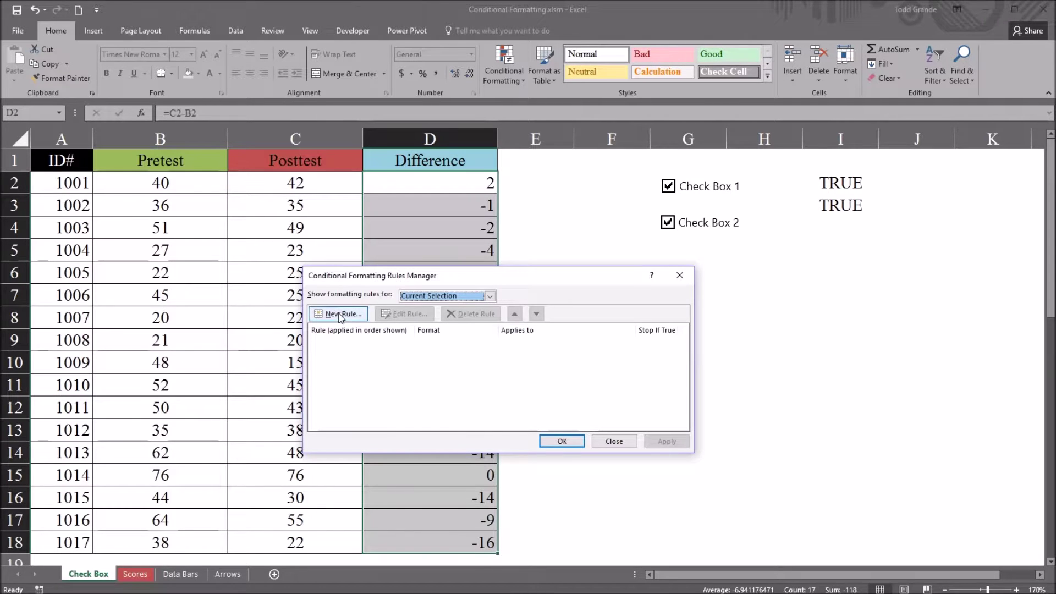
left_click(344, 314)
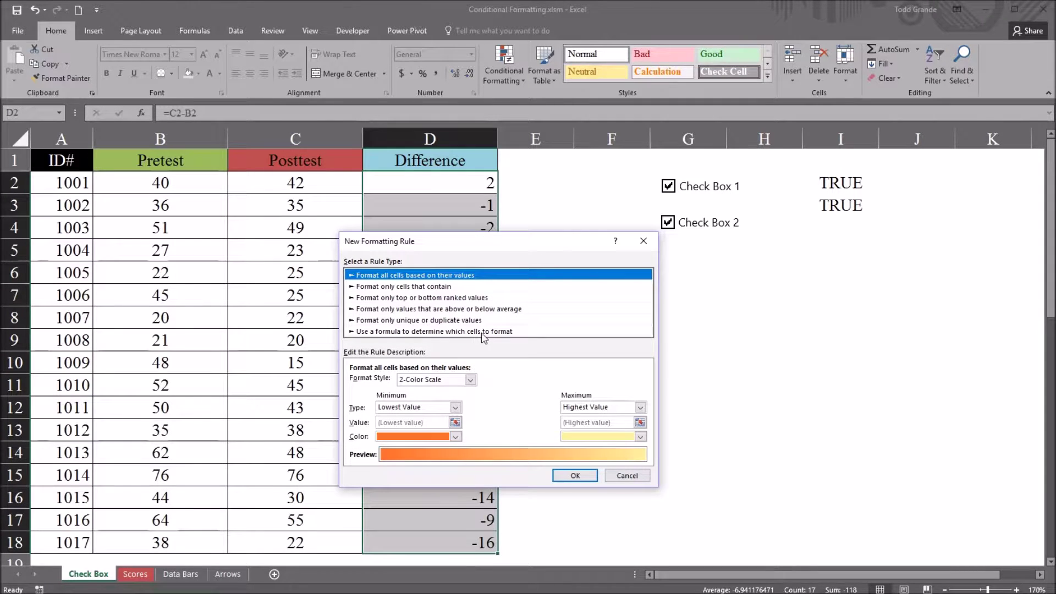
- Create a formula rule =D2>0 with a light blue fill
left_click(451, 331)
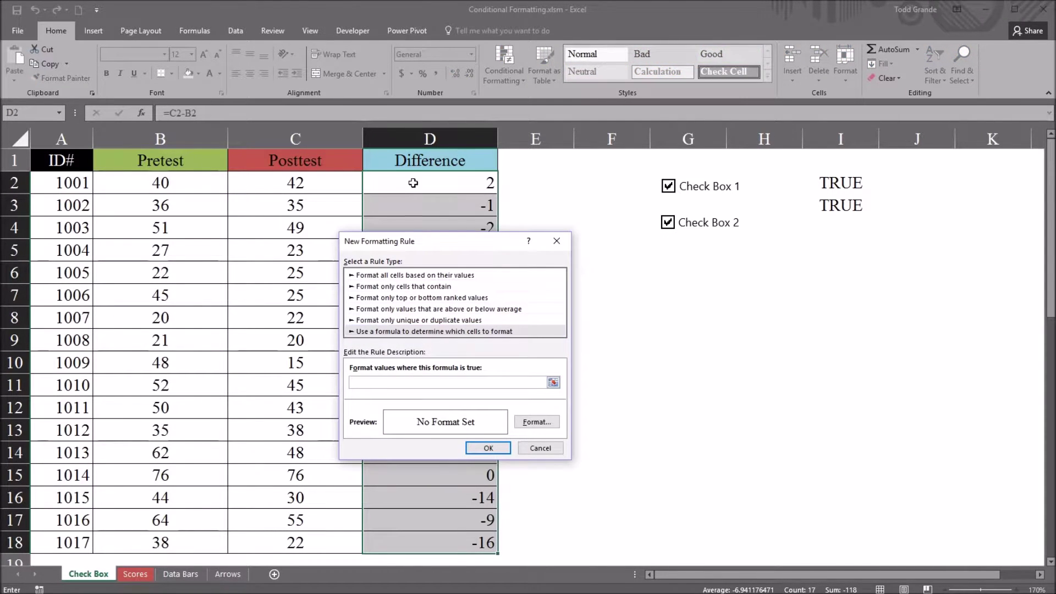
left_click(412, 185)
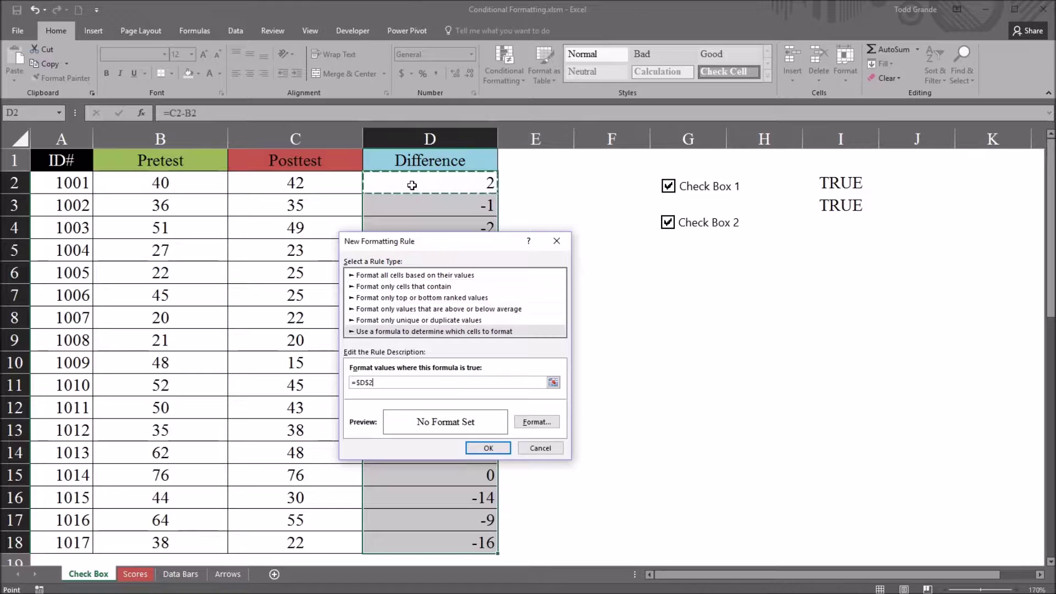
type(">")
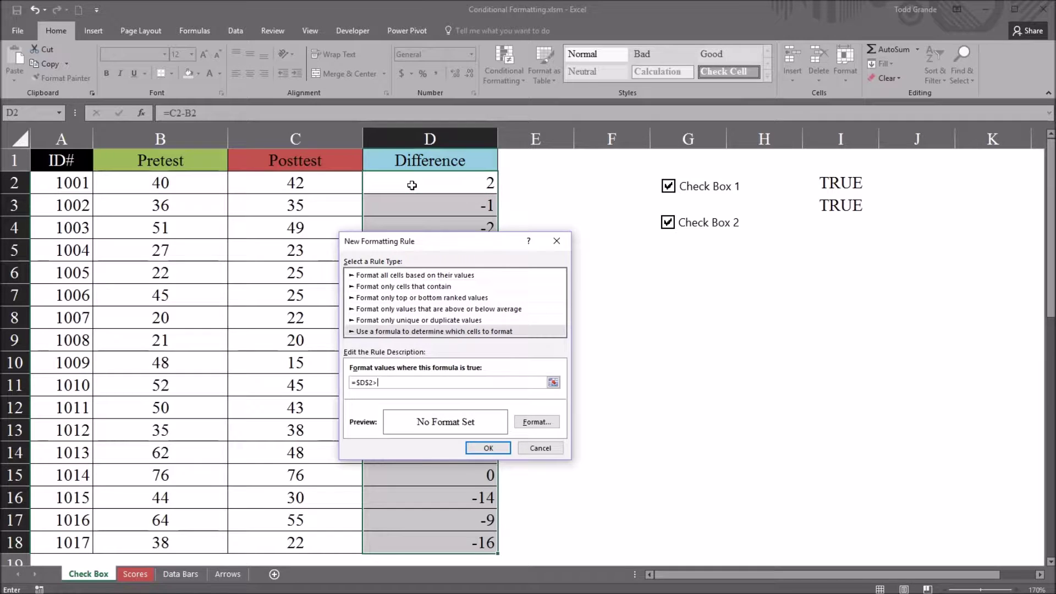
type("0")
key("BackSpace")
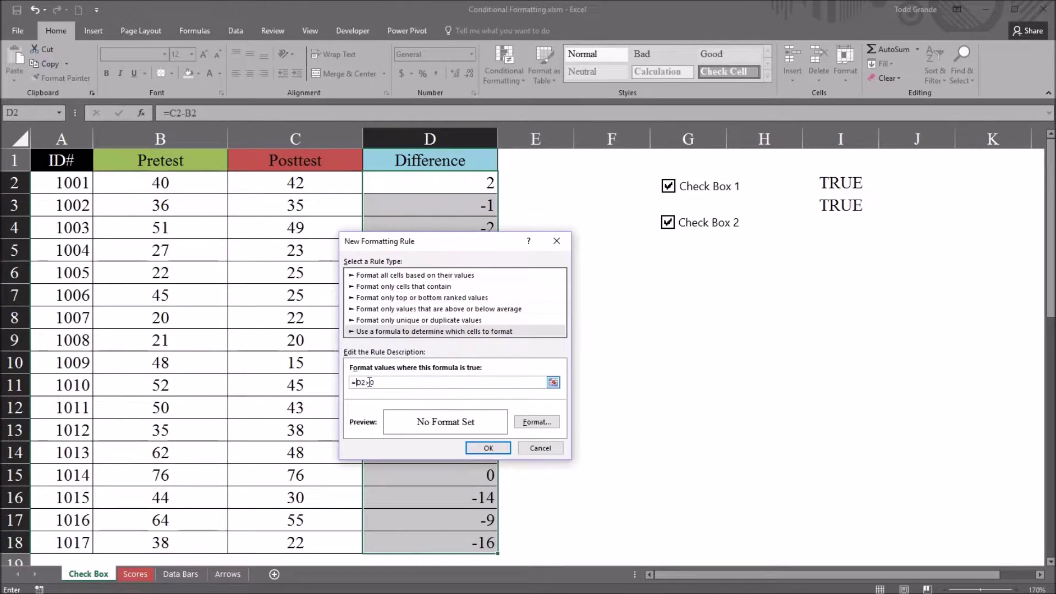
left_click(534, 421)
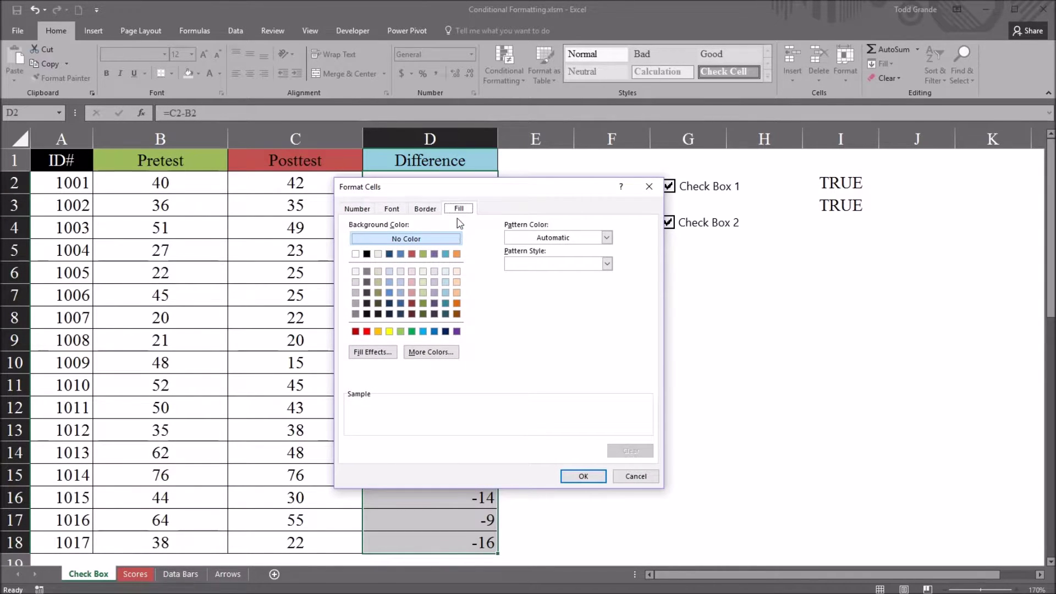
left_click(445, 282)
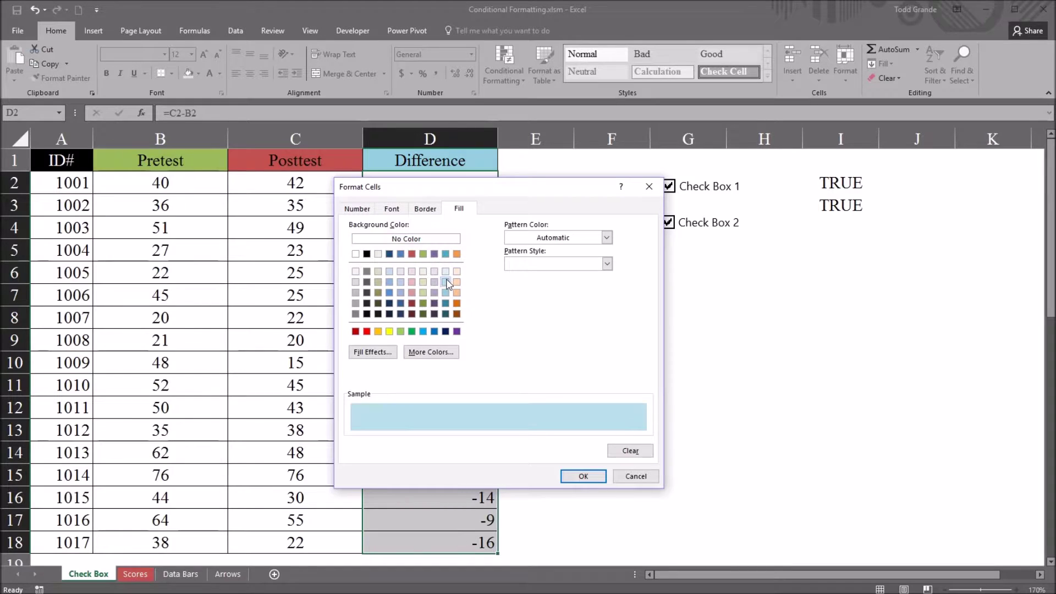
left_click(583, 475)
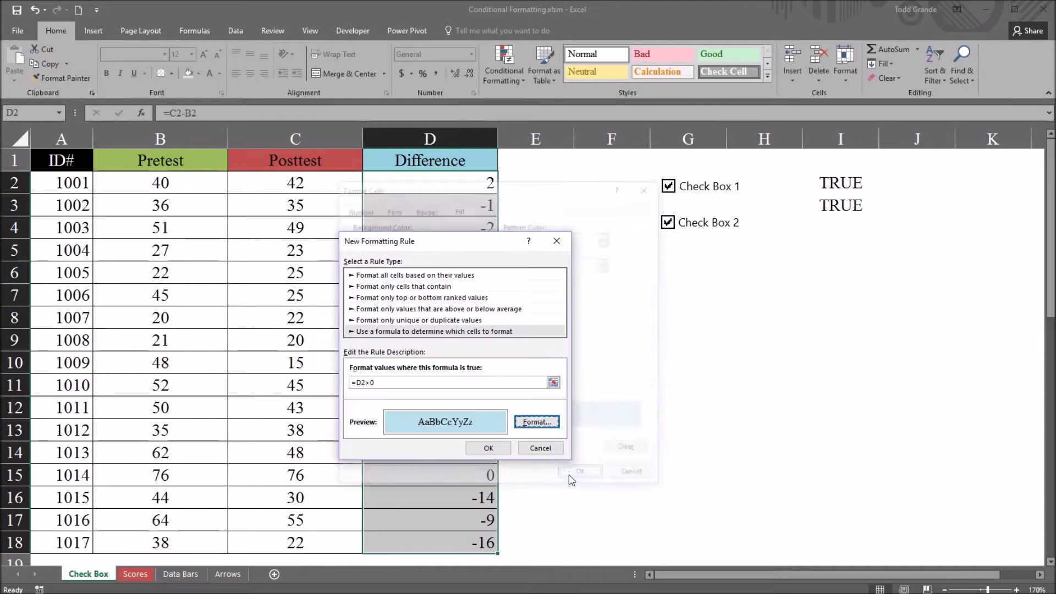
left_click(495, 448)
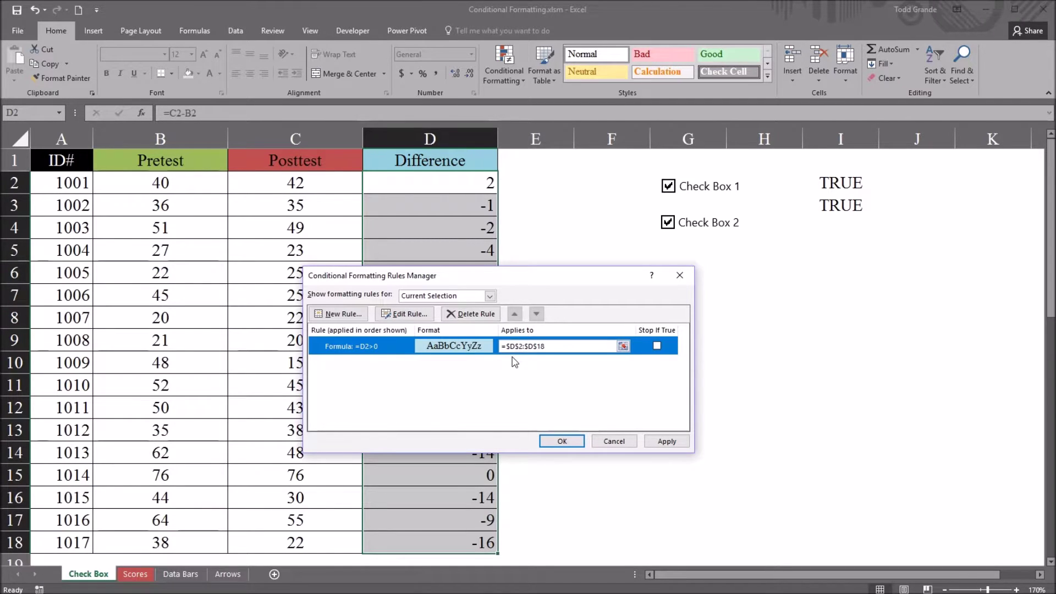
left_click(655, 440)
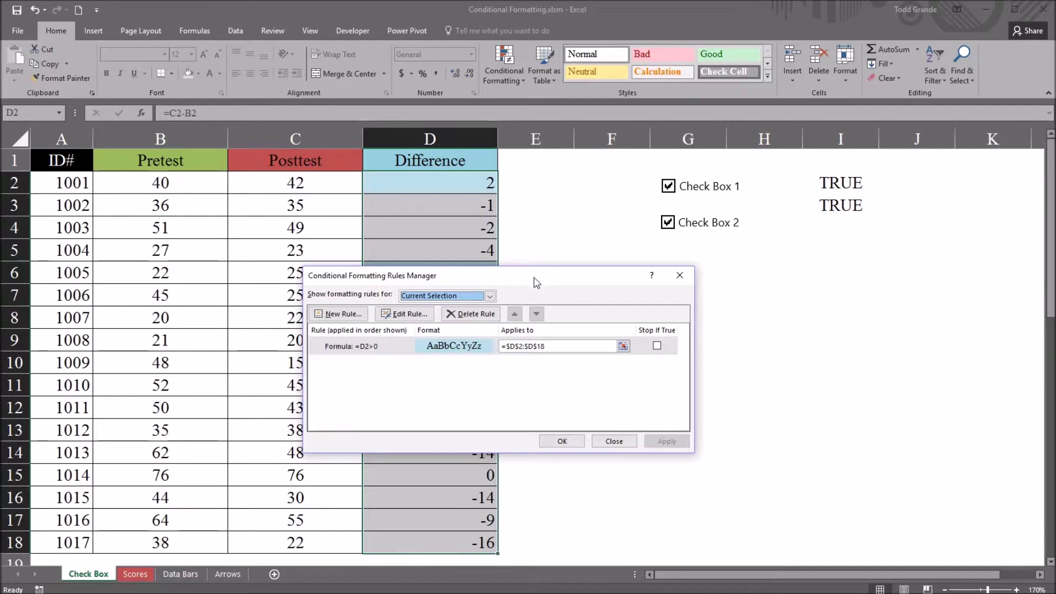
left_click_drag(536, 283, 758, 280)
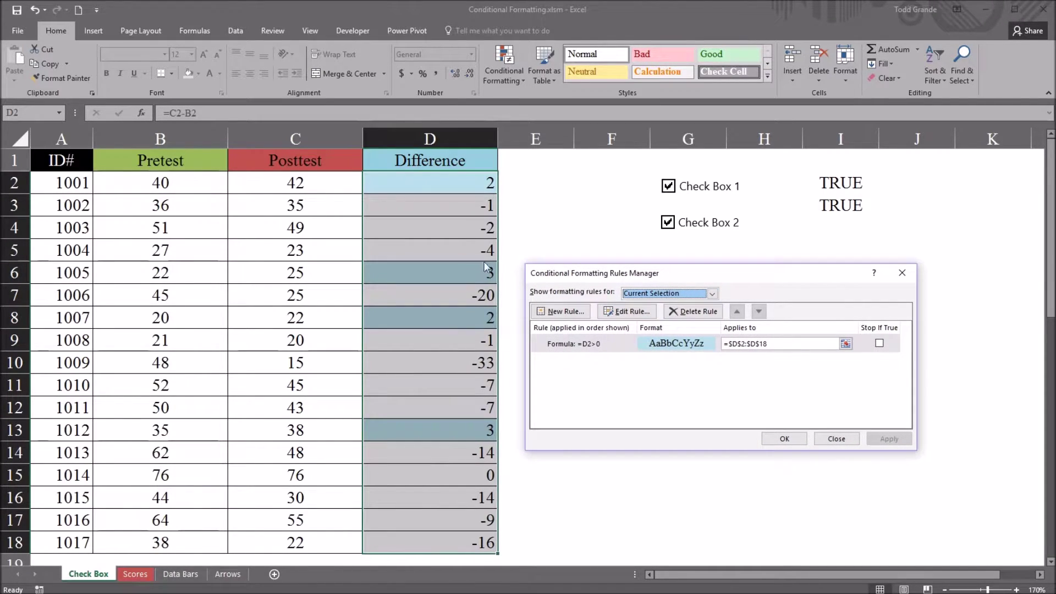
left_click(785, 438)
left_click(545, 355)
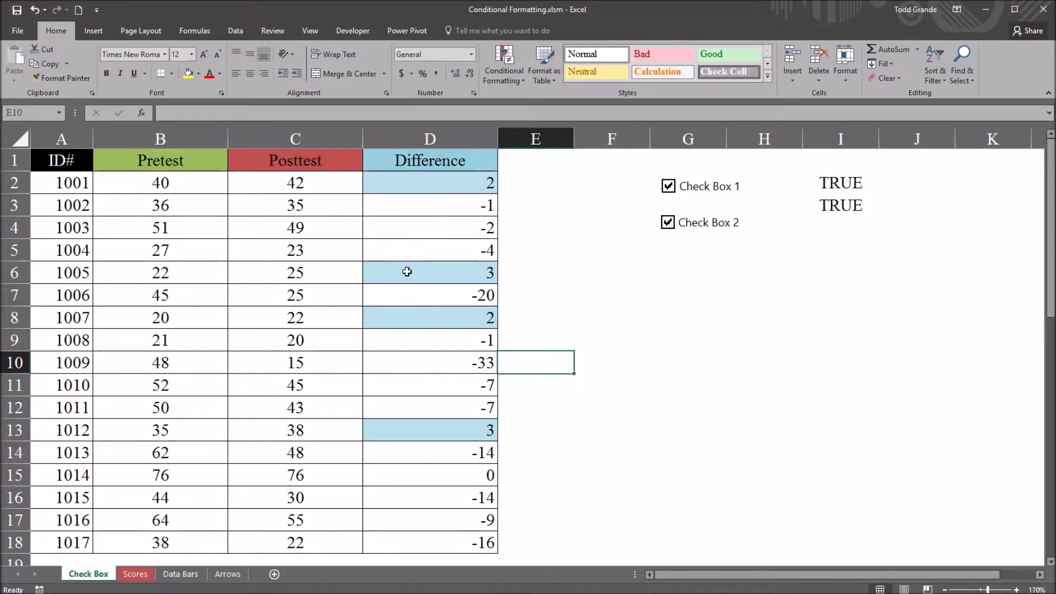
left_click(413, 182)
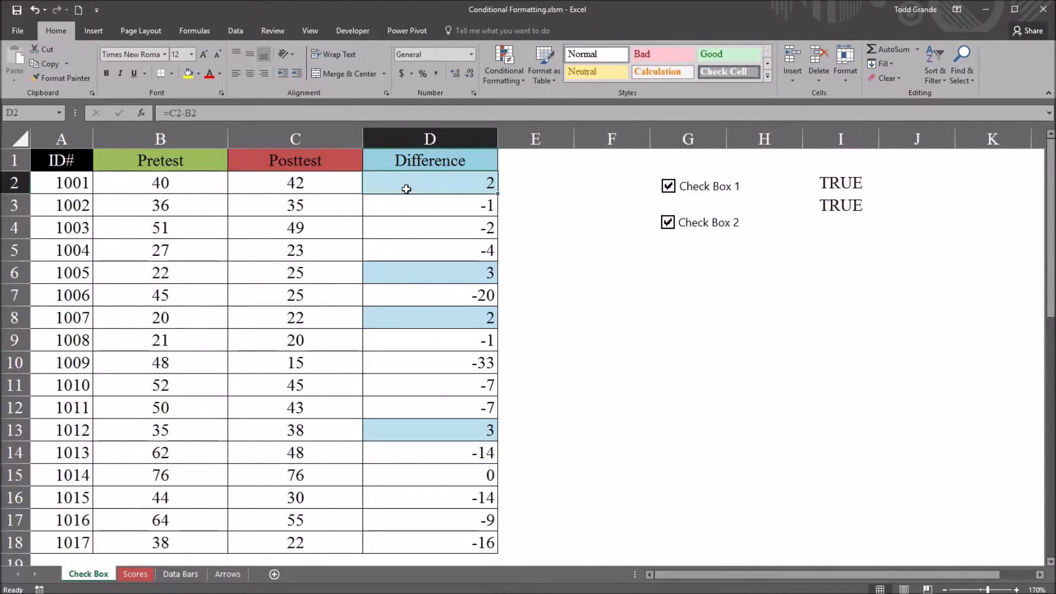
left_click(407, 273)
left_click(406, 312)
- Select Posttest scores C2:C18 and begin a new formula-based rule from Manage Rules
left_click(458, 437)
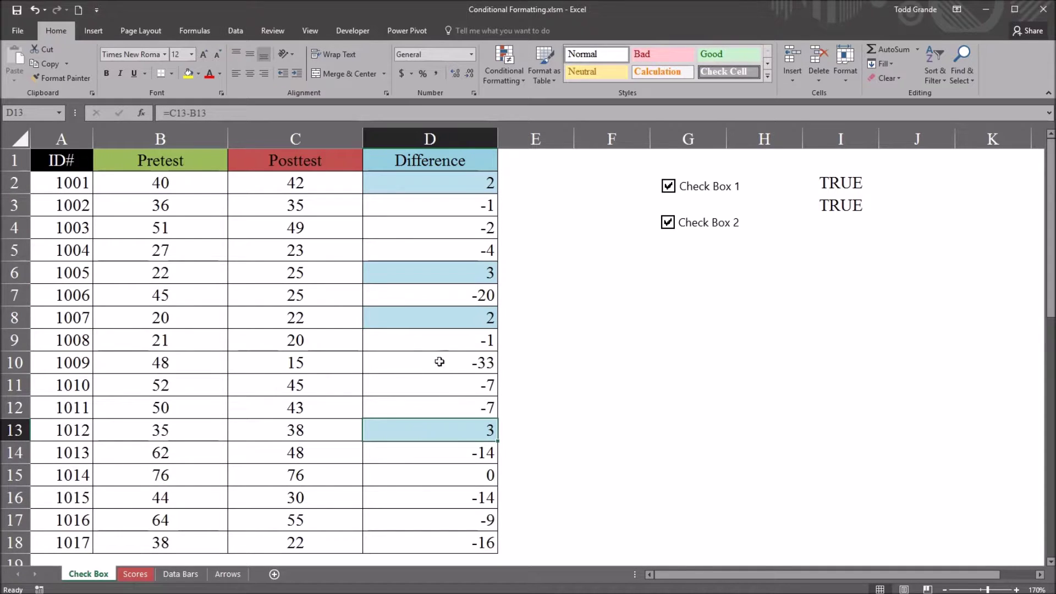
left_click_drag(325, 186, 306, 542)
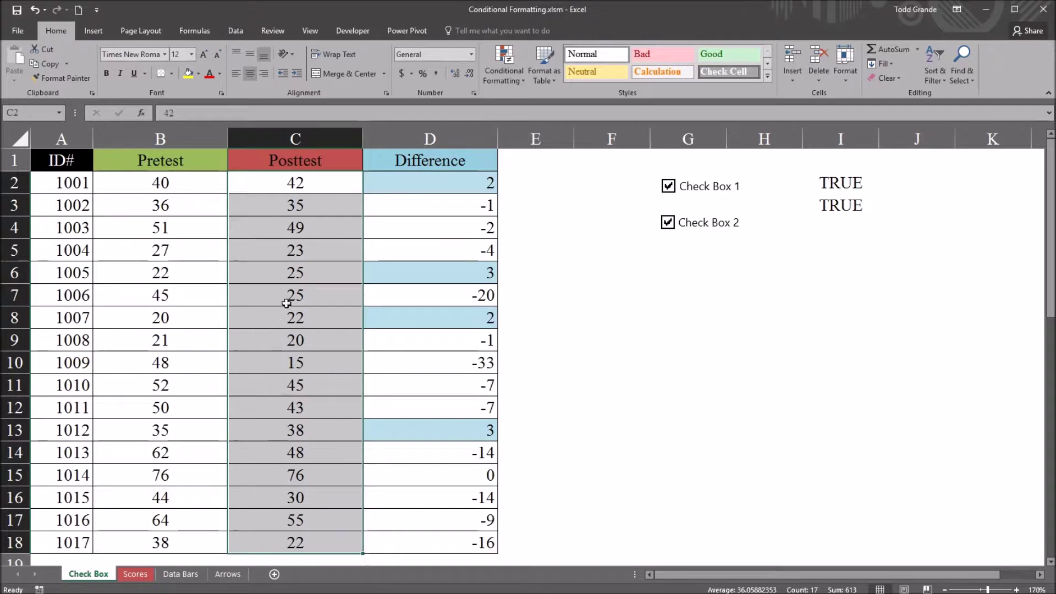
left_click(499, 79)
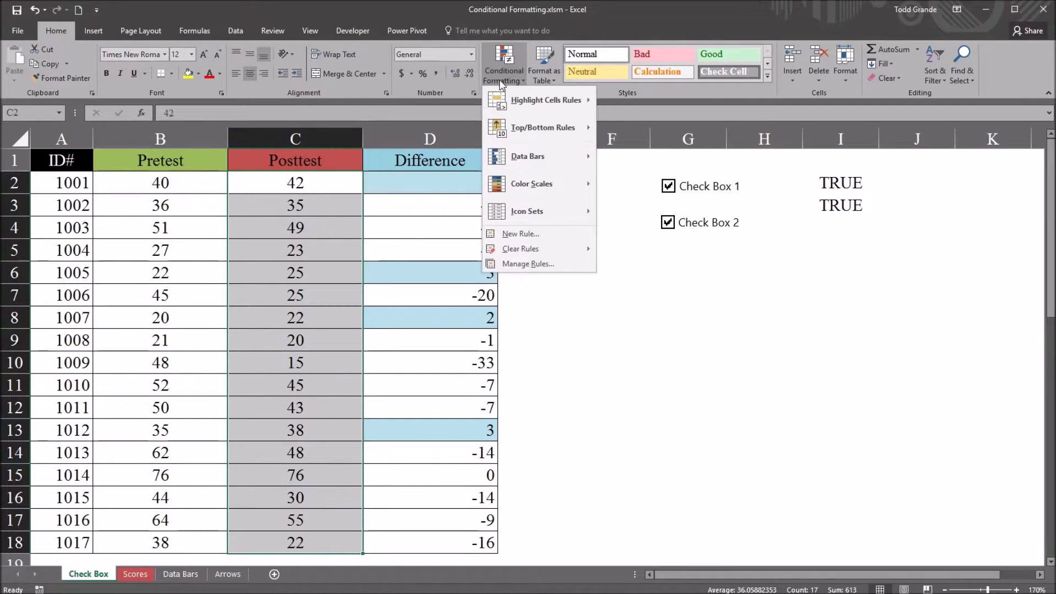
left_click(518, 265)
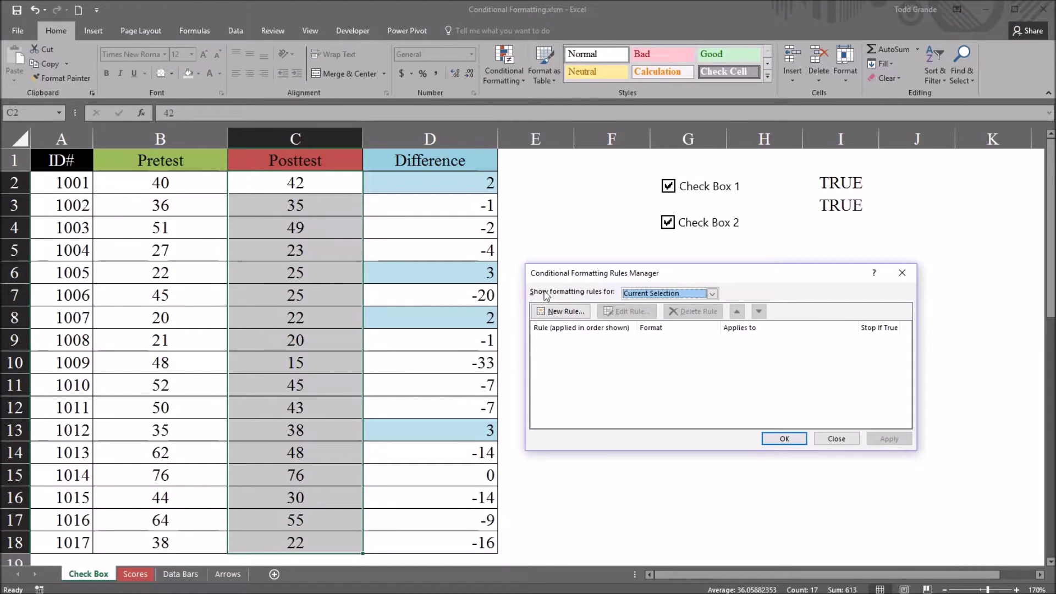
left_click(563, 311)
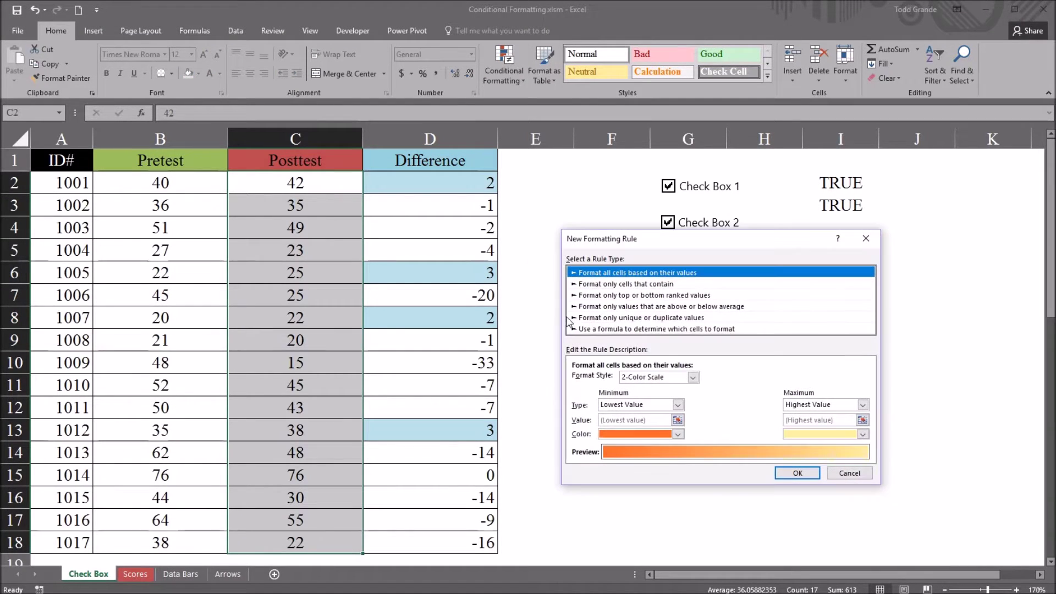
left_click(612, 329)
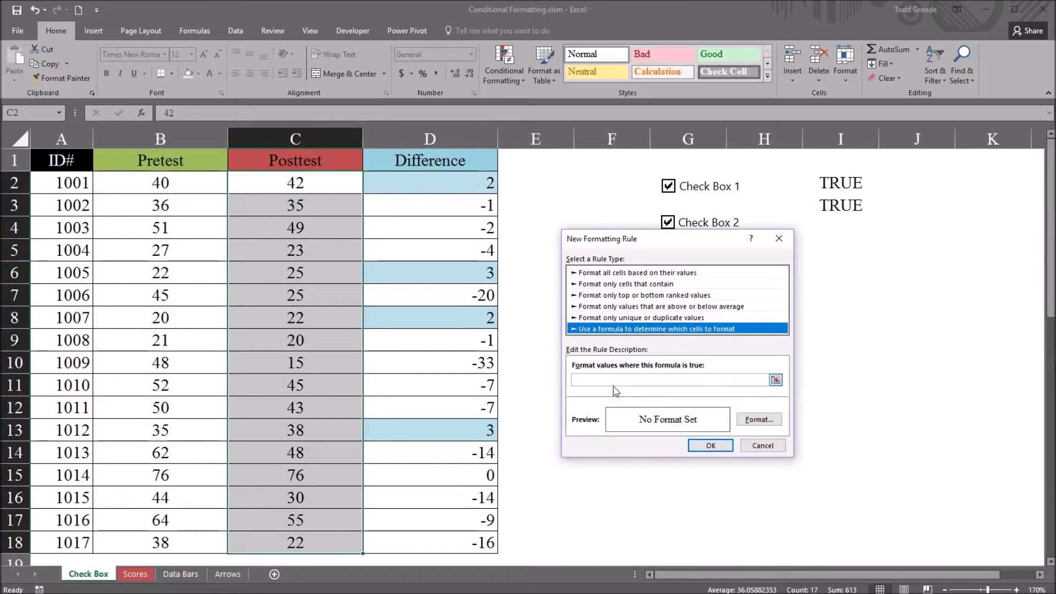
left_click(672, 379)
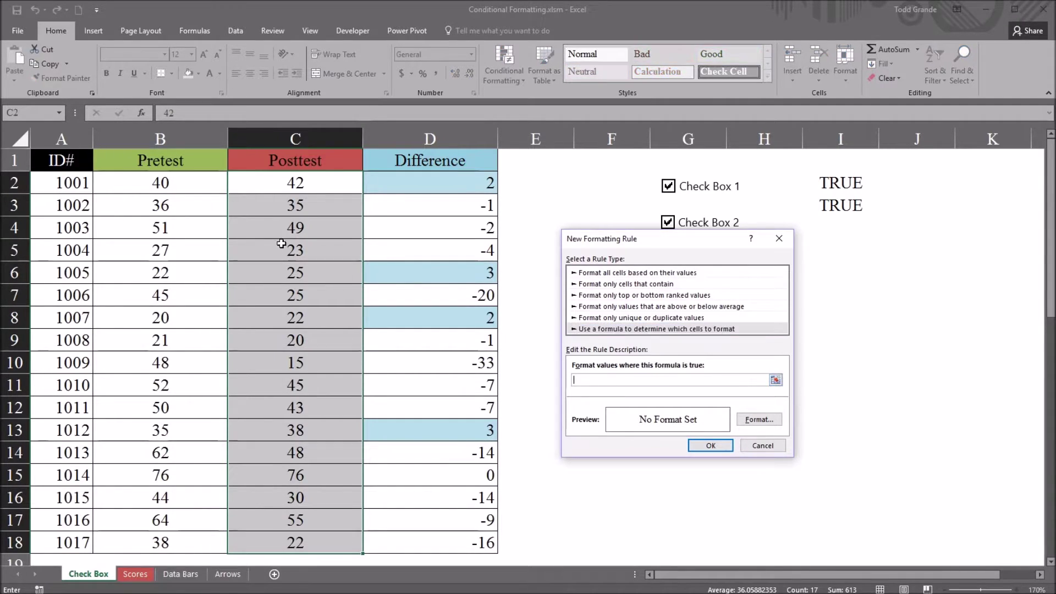
- Enter the relative formula =C2>=40 with a light pink fill and save the rule
left_click(265, 183)
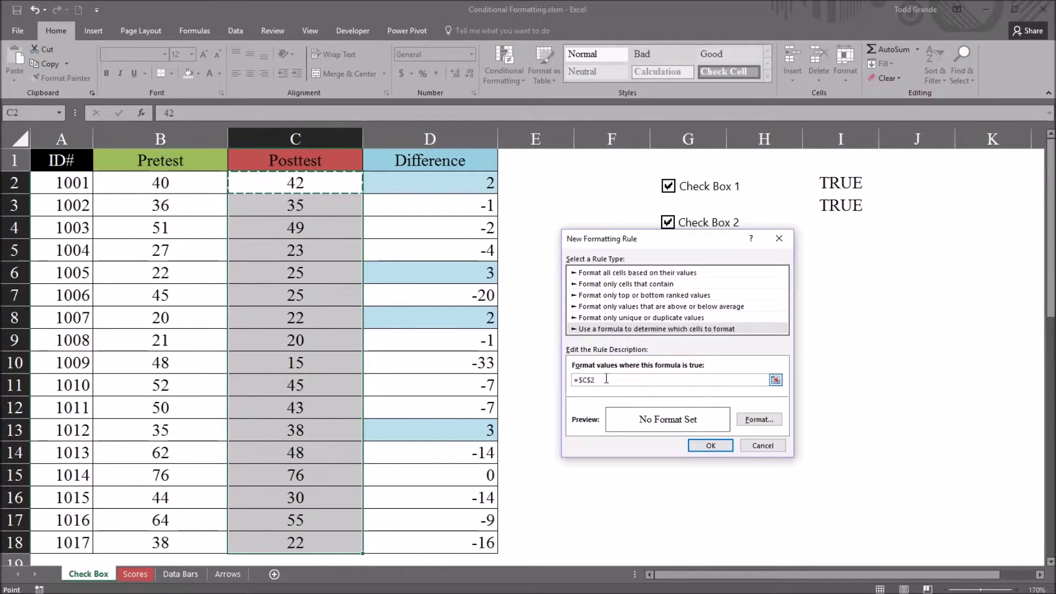
type(">=40")
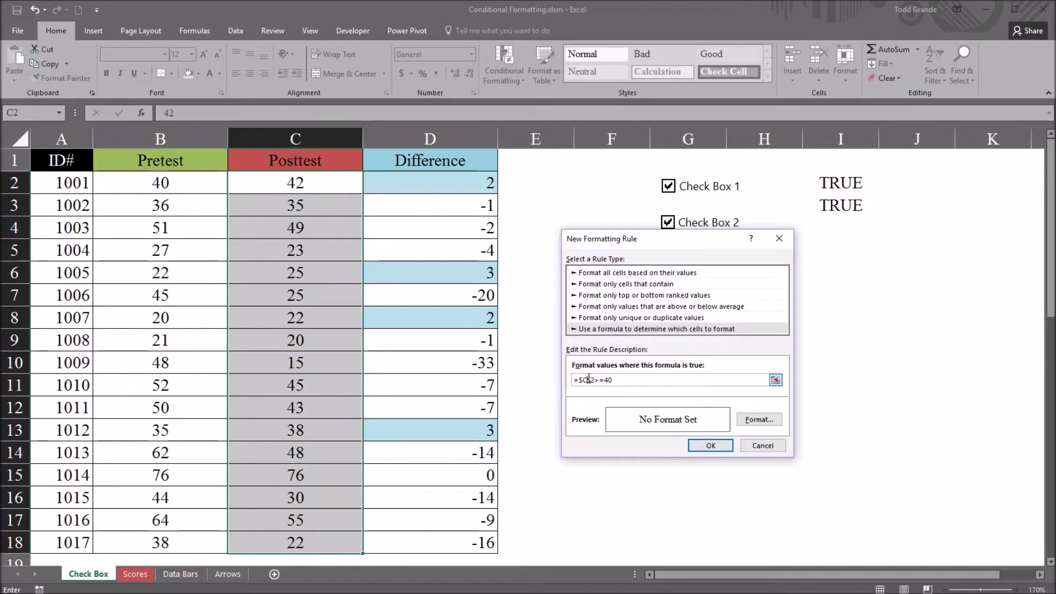
left_click(580, 380)
key("BackSpace")
left_click(619, 380)
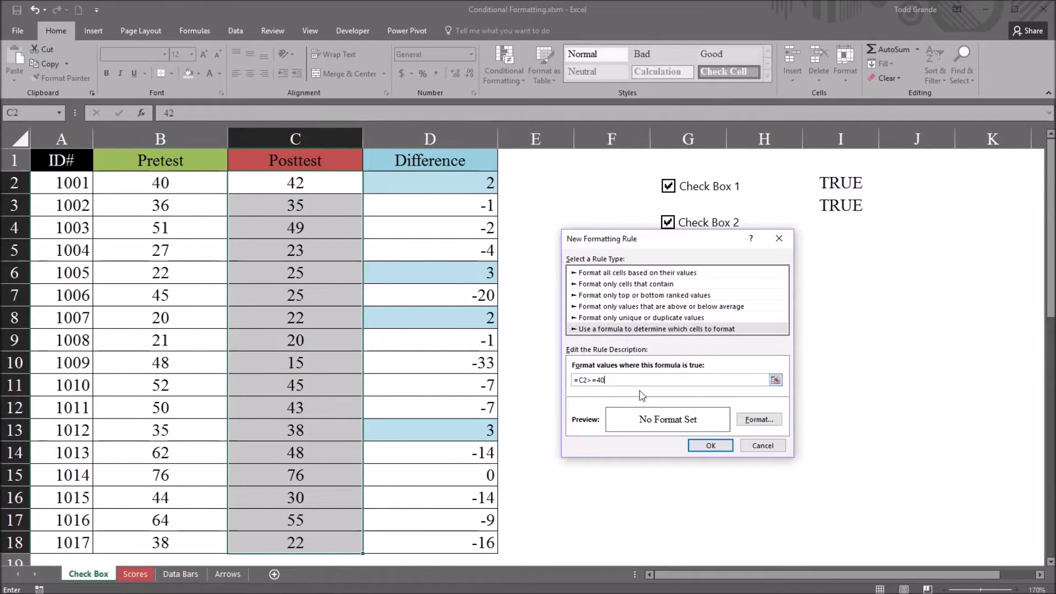
left_click(750, 422)
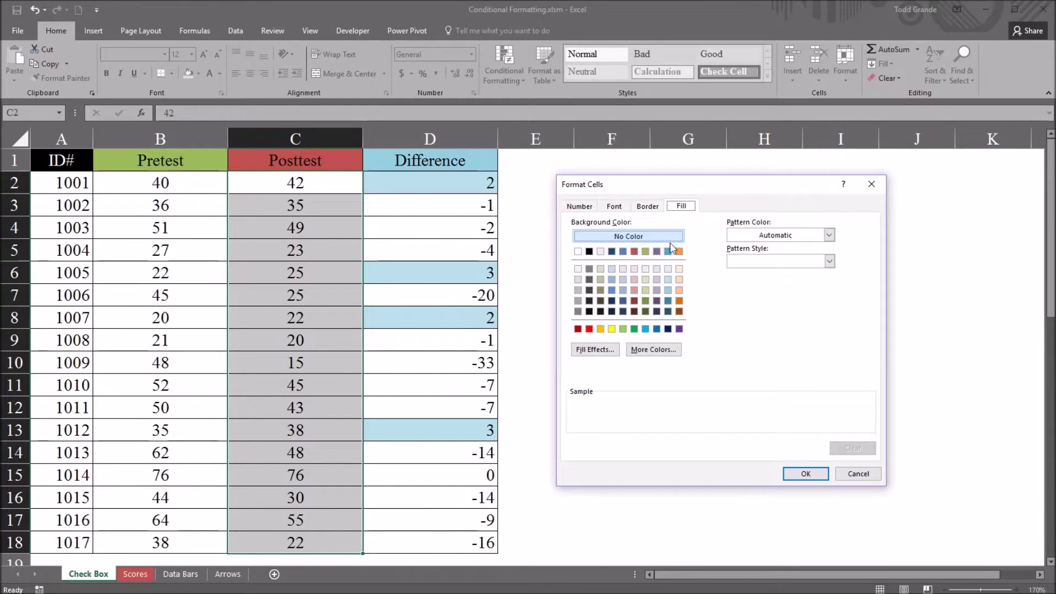
left_click(634, 279)
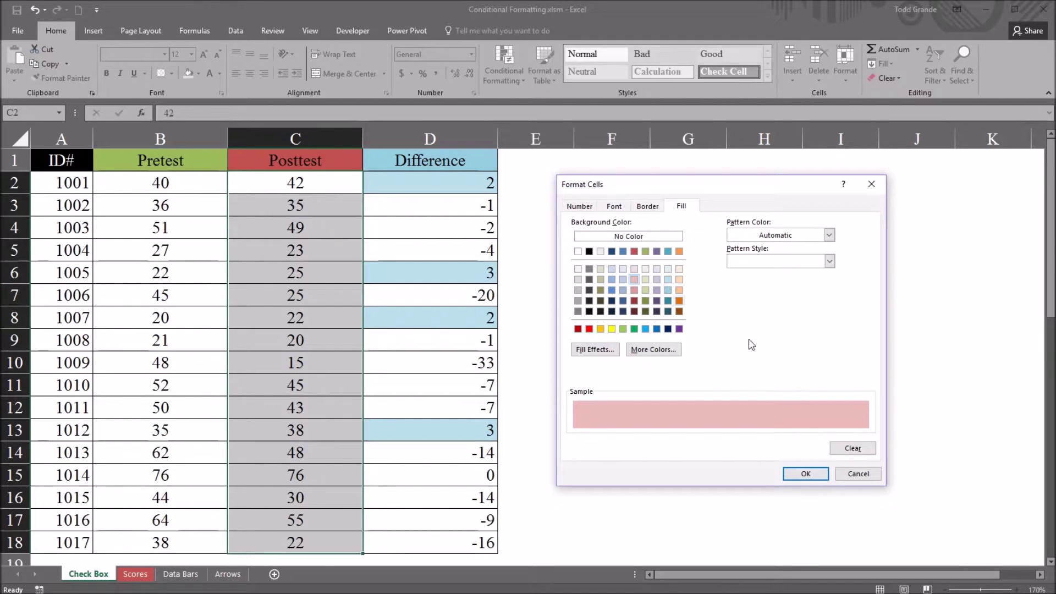
left_click(804, 474)
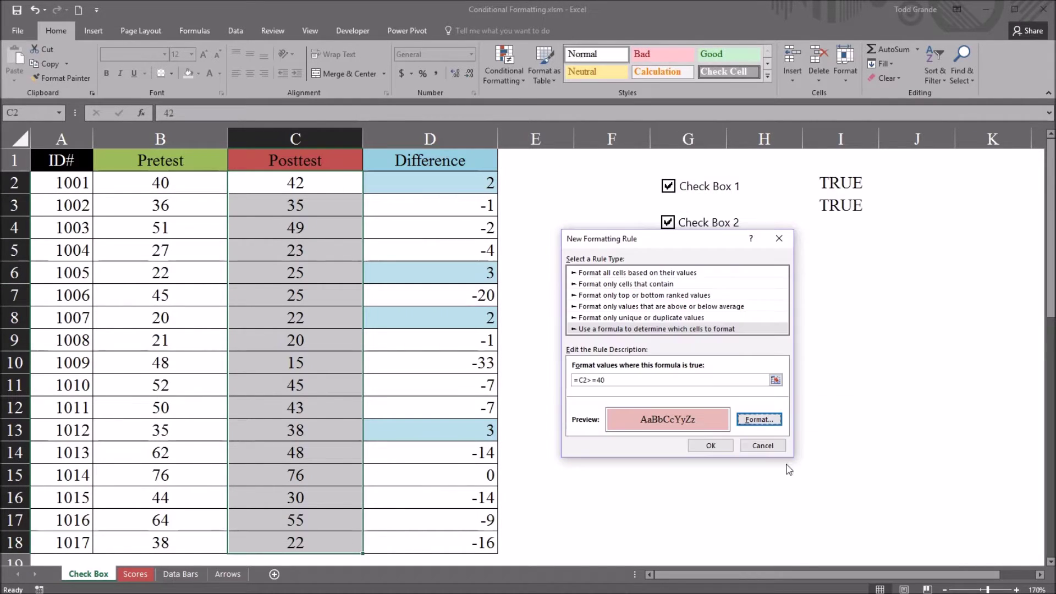
left_click(715, 448)
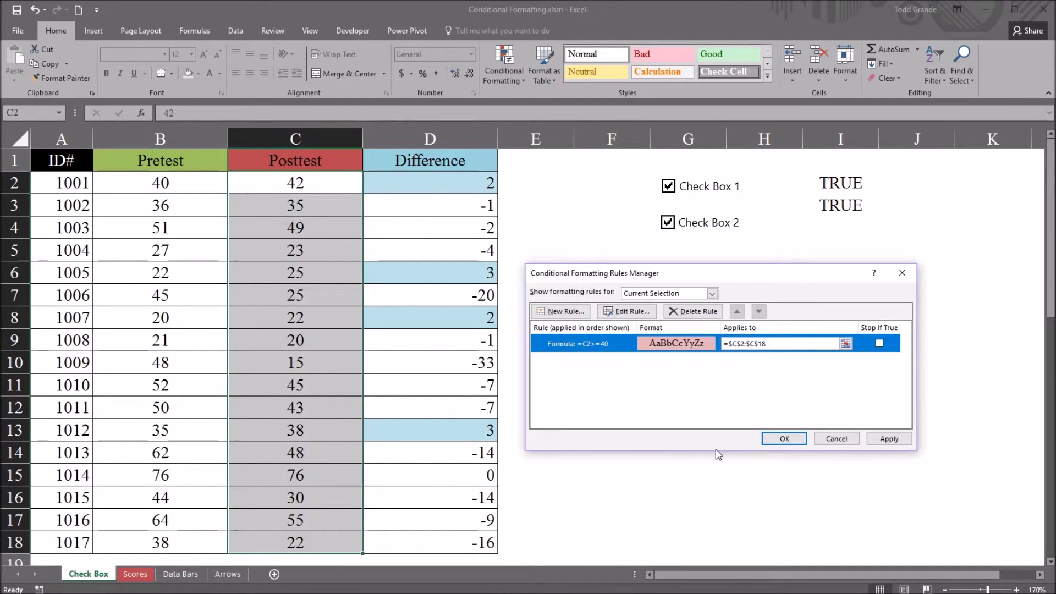
- Apply the =C2>=40 rule and close the Rules Manager so Posttest scores of 40+ turn pink
left_click(877, 439)
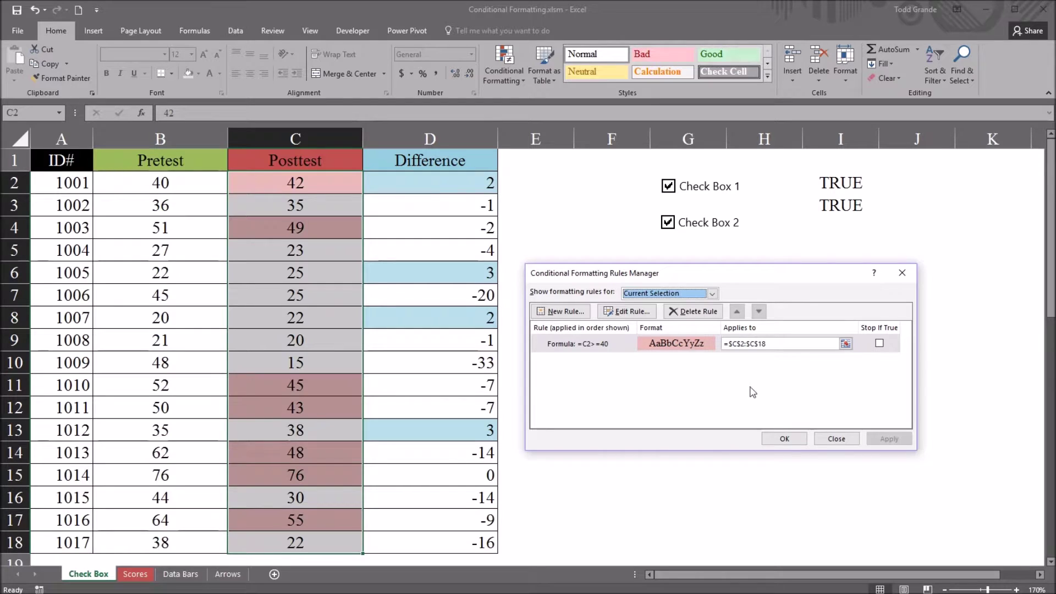
left_click(783, 439)
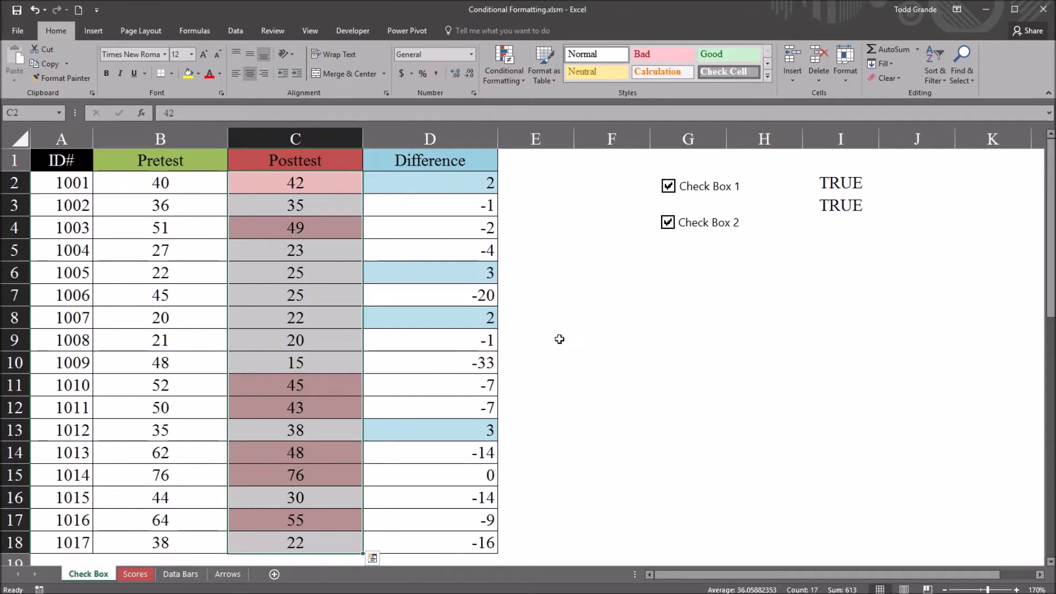
left_click(559, 339)
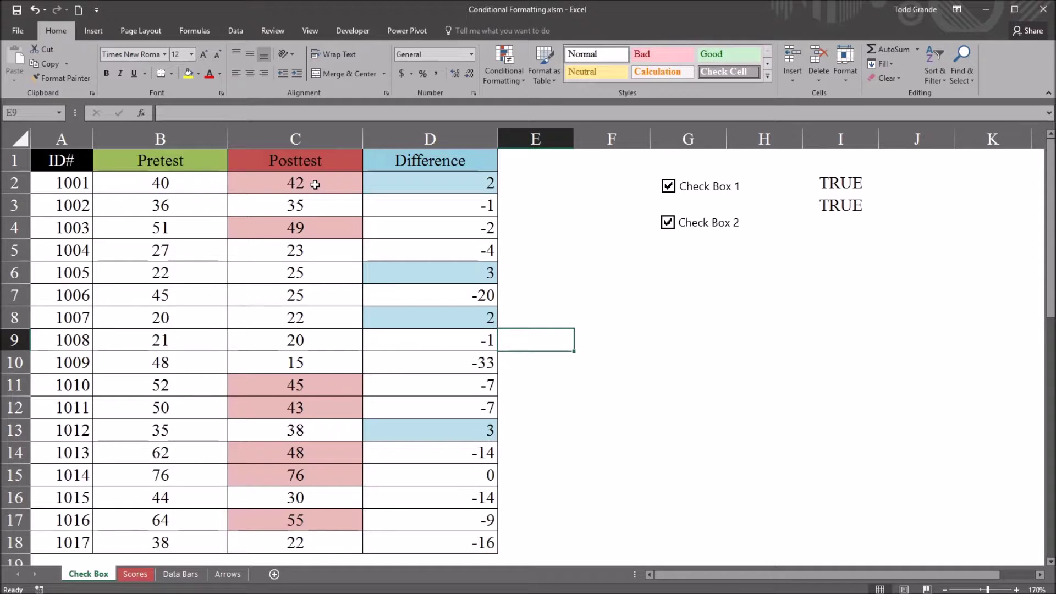
left_click_drag(316, 186, 384, 184)
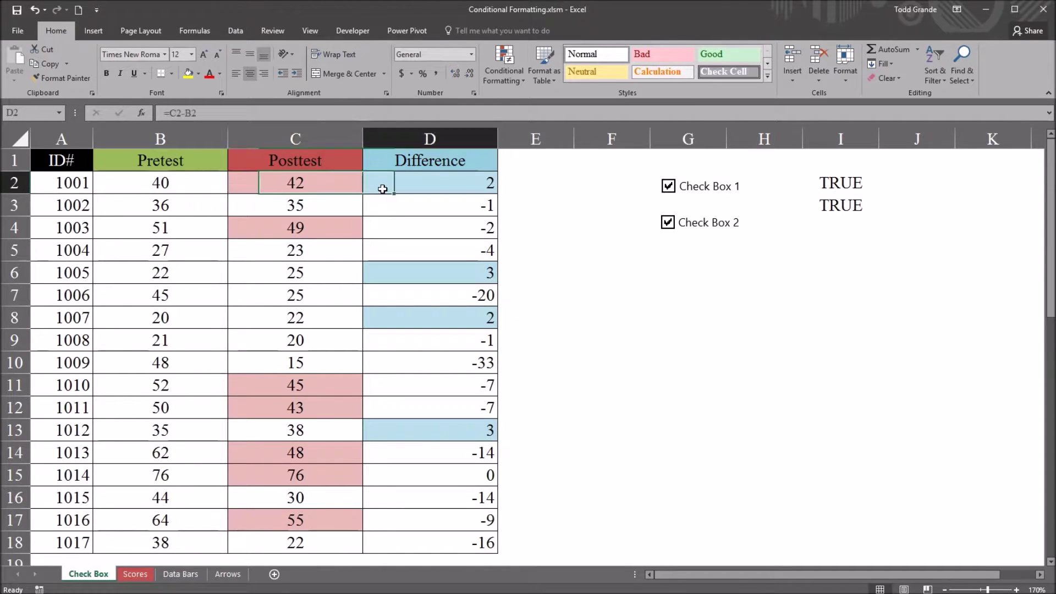
left_click(342, 185)
left_click_drag(358, 186, 334, 186)
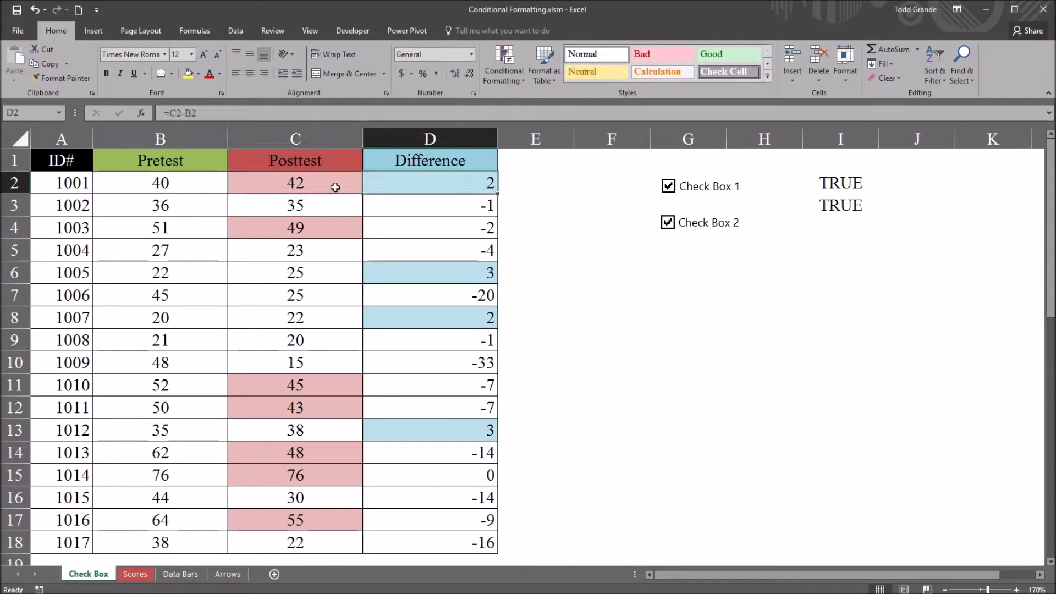
left_click(669, 186)
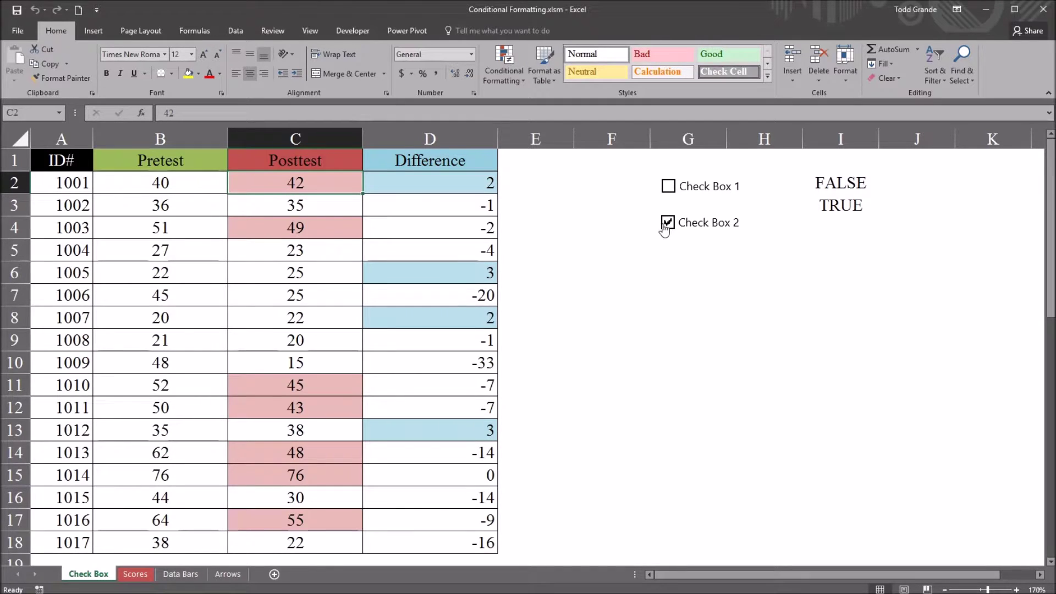
left_click(667, 223)
left_click(668, 186)
left_click(677, 222)
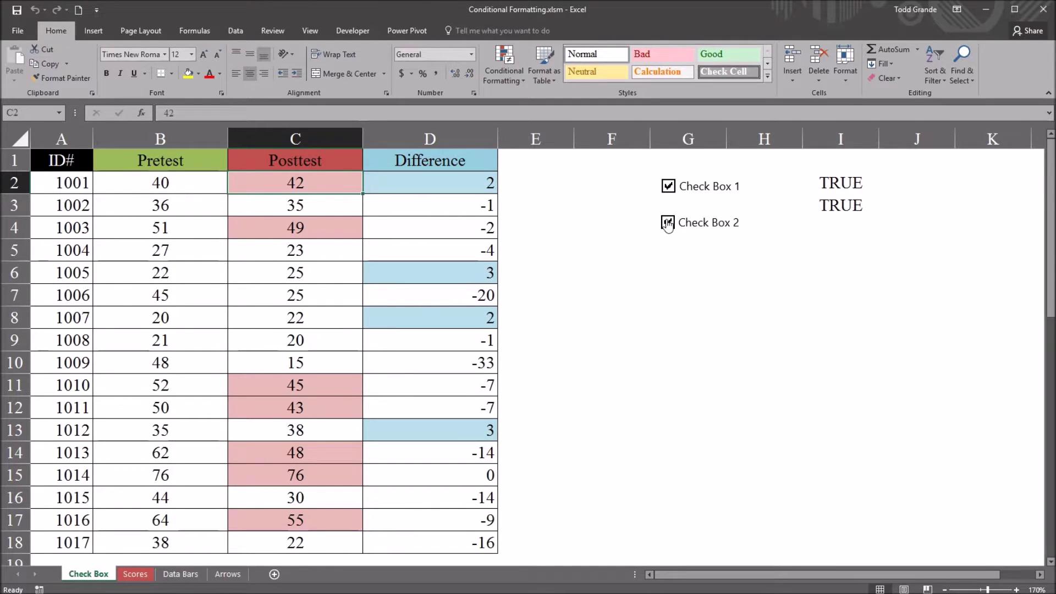
left_click(668, 187)
left_click(668, 222)
left_click(668, 187)
left_click(668, 223)
left_click(401, 183)
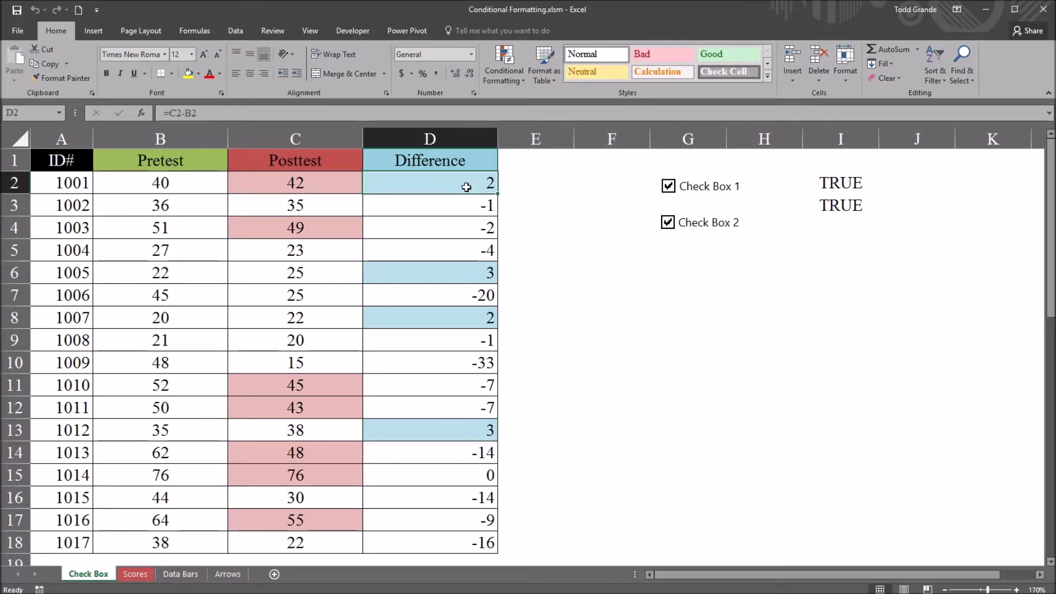
left_click_drag(466, 187, 441, 544)
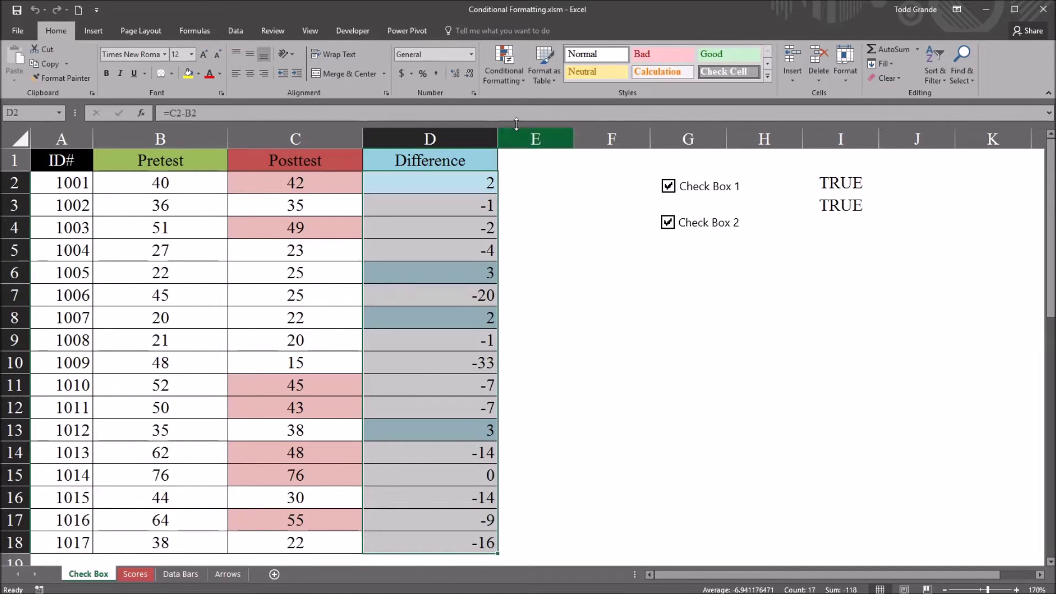
- Open the =D2>0 light blue rule in Edit Formatting Rule from the Rules Manager
left_click(500, 78)
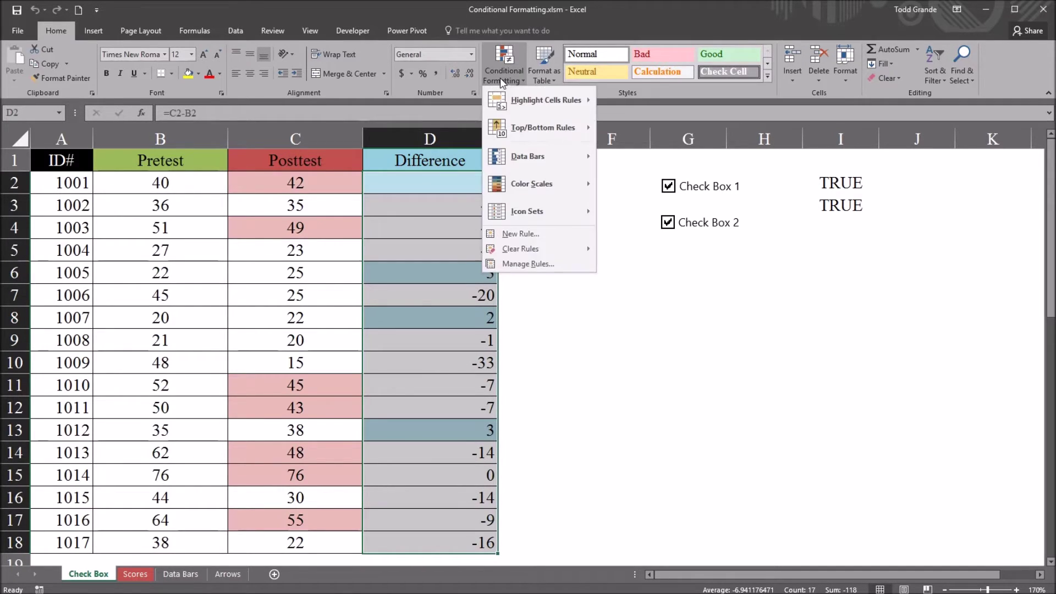
left_click(529, 264)
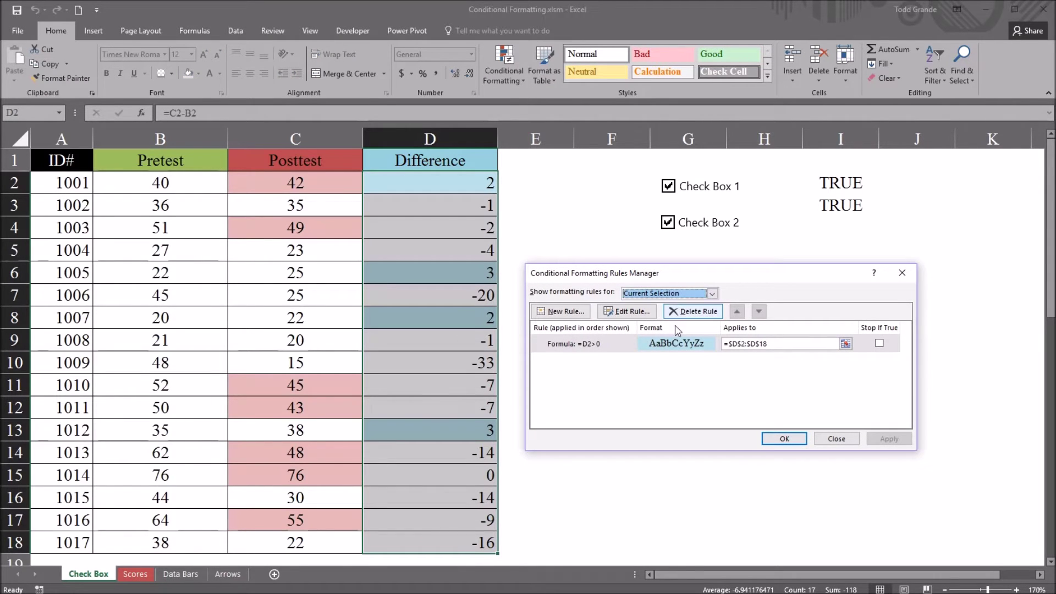
left_click(612, 345)
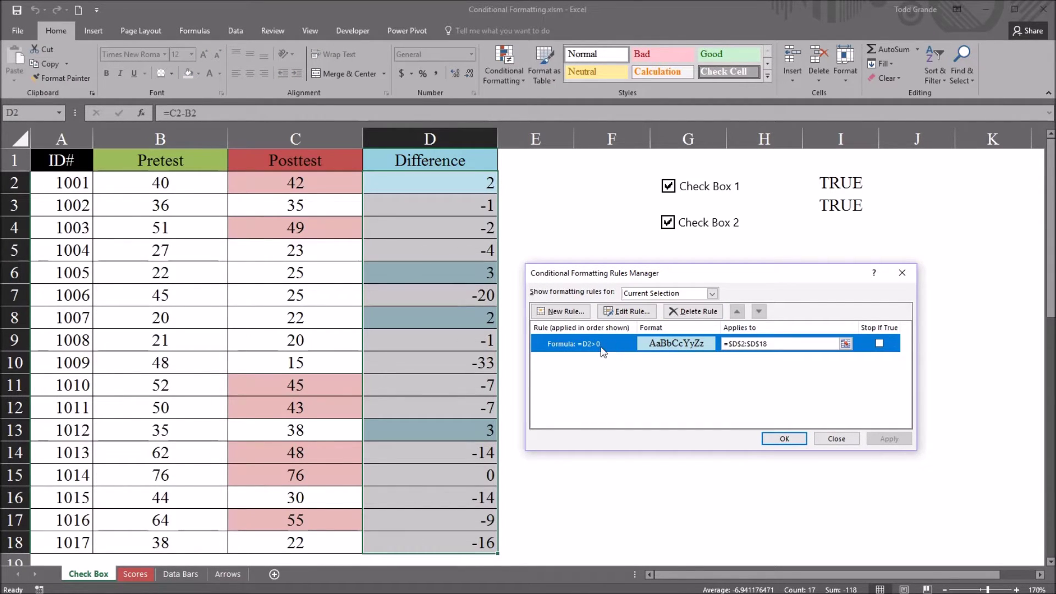
left_click(628, 315)
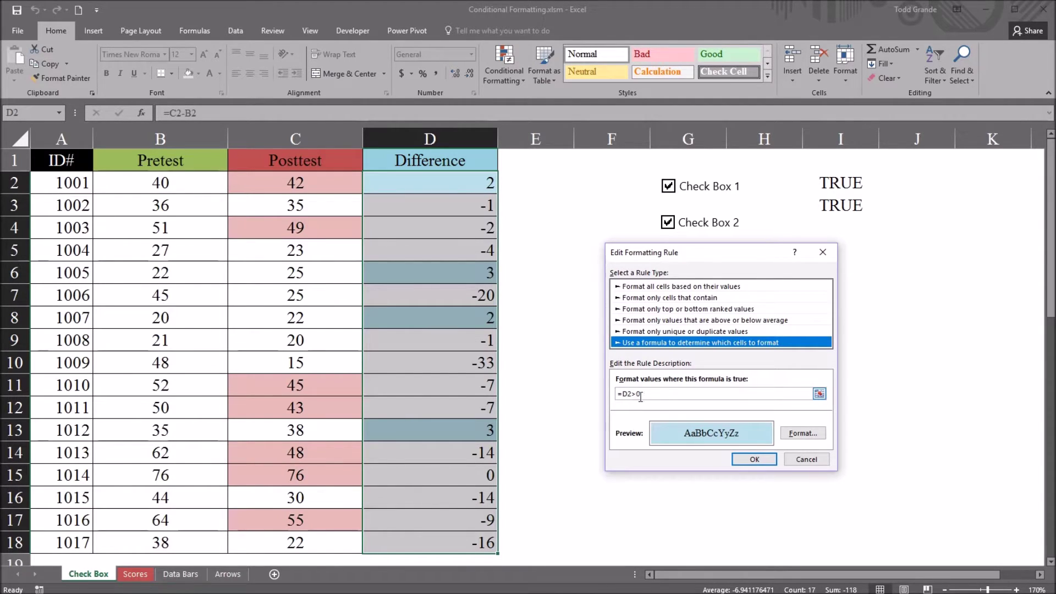
- Change the Difference rule formula to =AND(D2>0,$I$2=TRUE) and confirm it
left_click(623, 393)
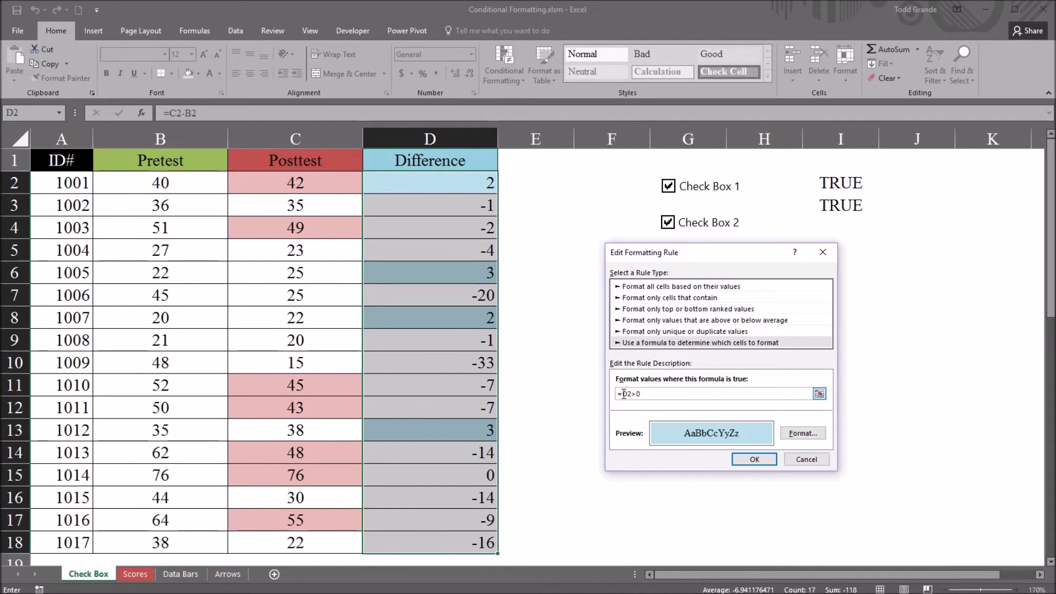
type("and(")
left_click(666, 396)
type(",")
left_click(826, 183)
type("=")
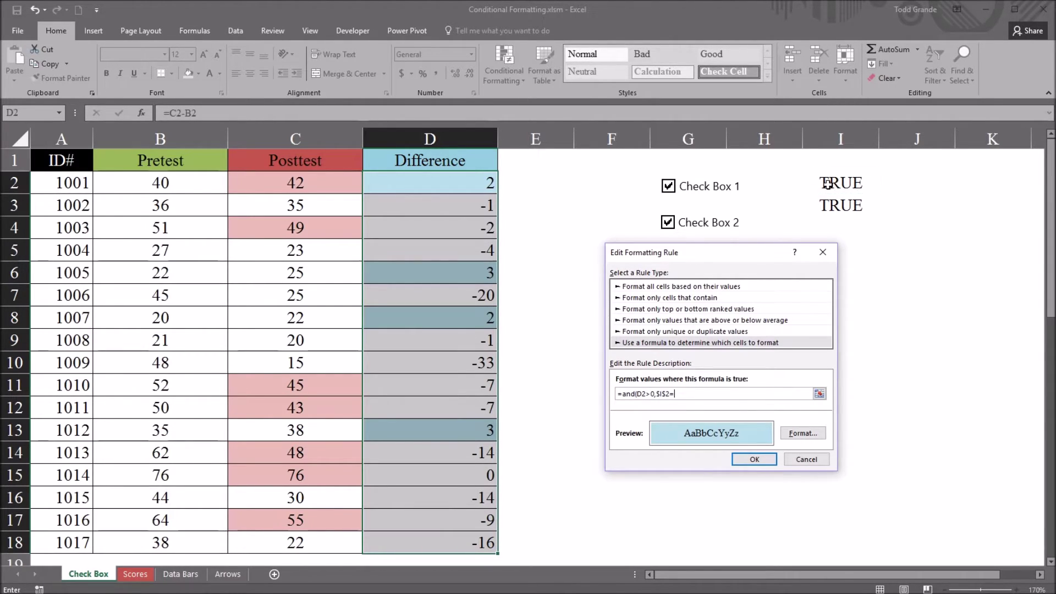
type("true")
left_click(751, 461)
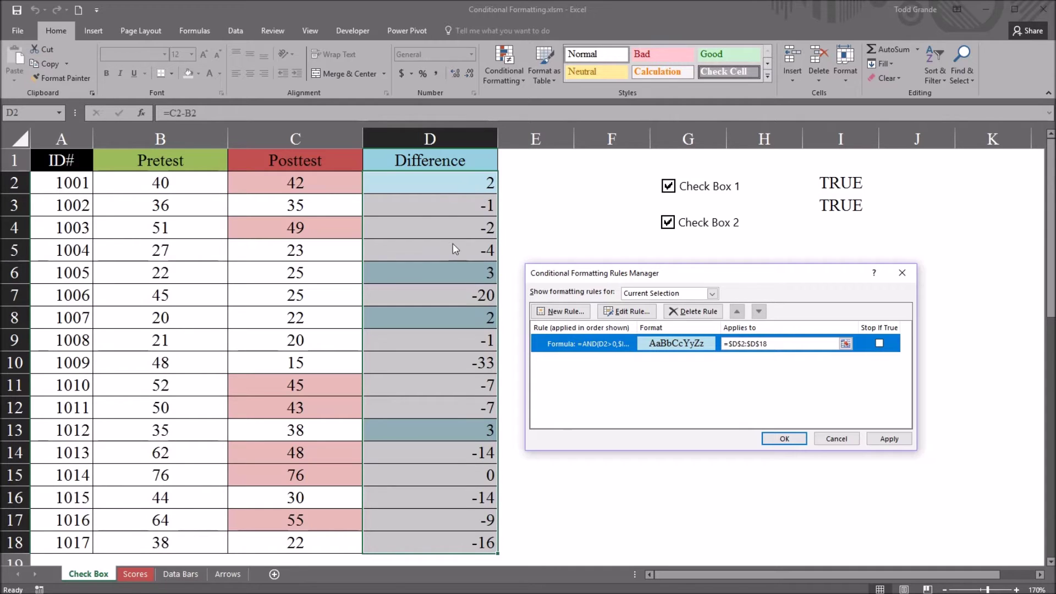
- Apply the edited Difference rule and close the Rules Manager, keeping the changes
left_click(885, 439)
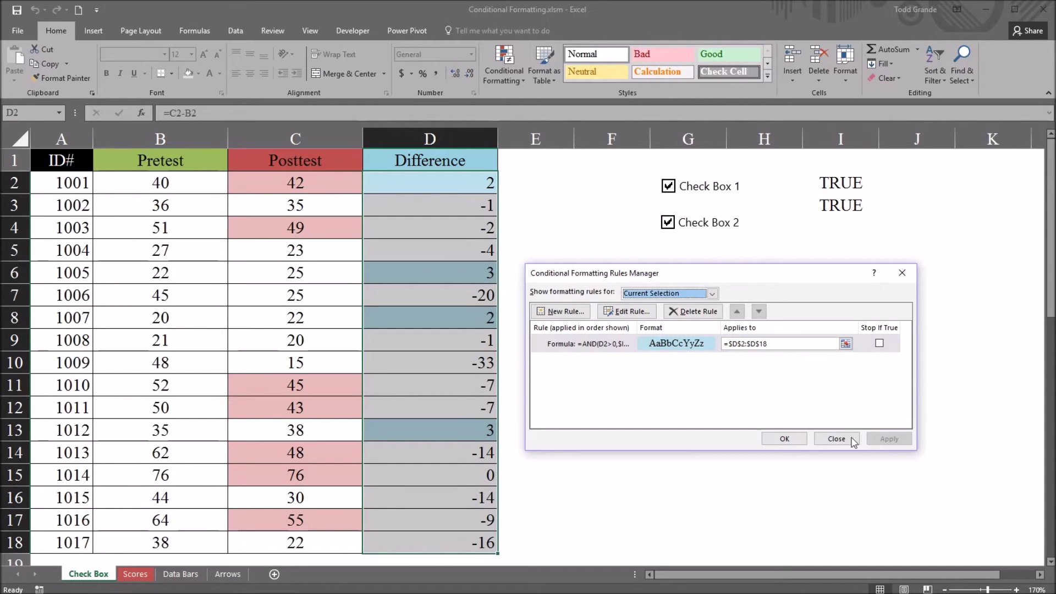
left_click(790, 439)
left_click(687, 258)
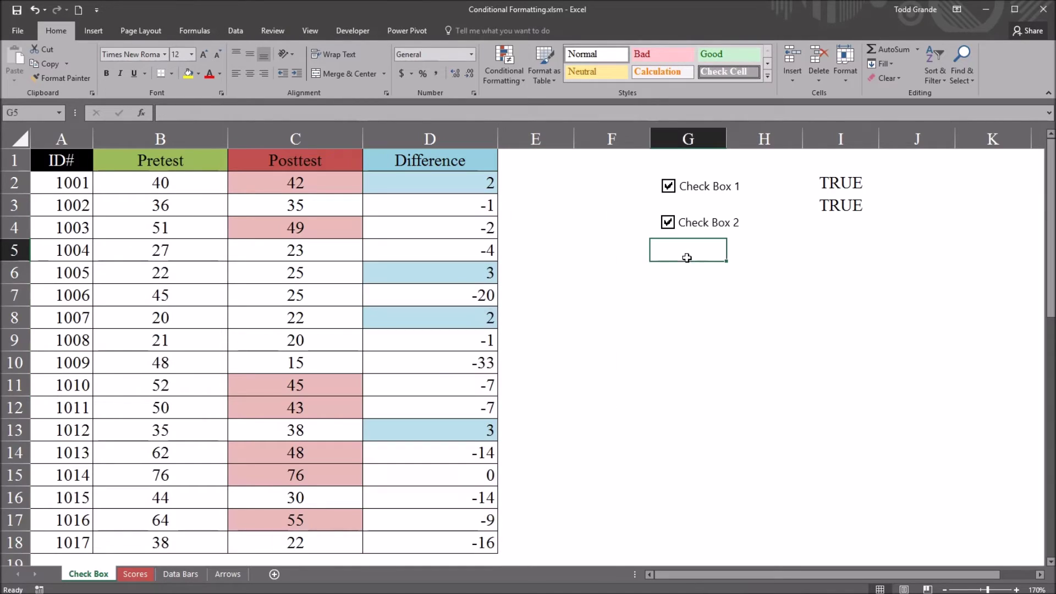
- Review D2, D8 and D13, untick Check Box 1 to clear blue fills, then select C2:C18
left_click(467, 189)
left_click(460, 316)
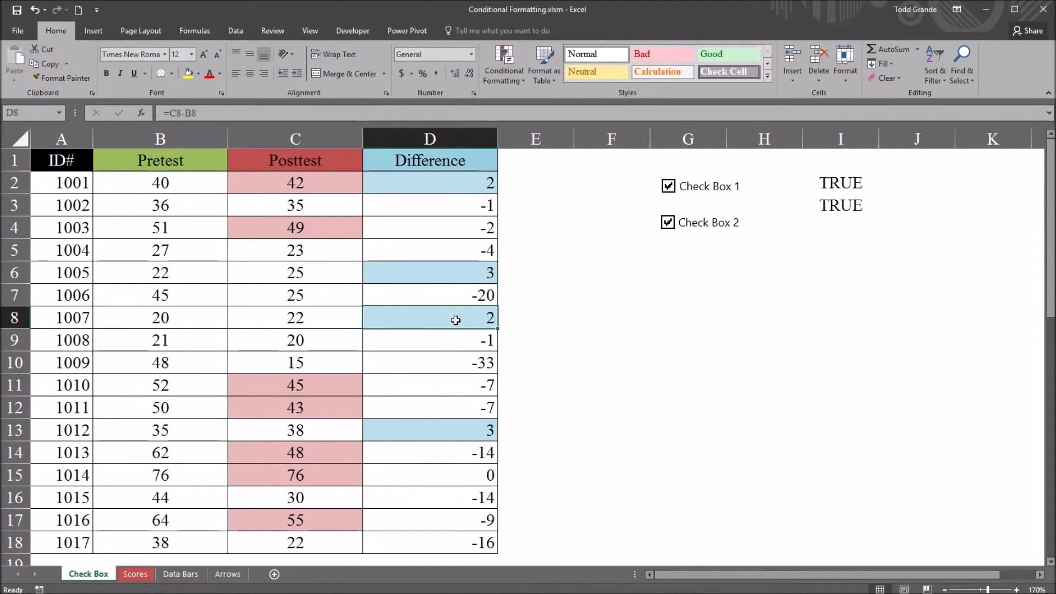
left_click(447, 426)
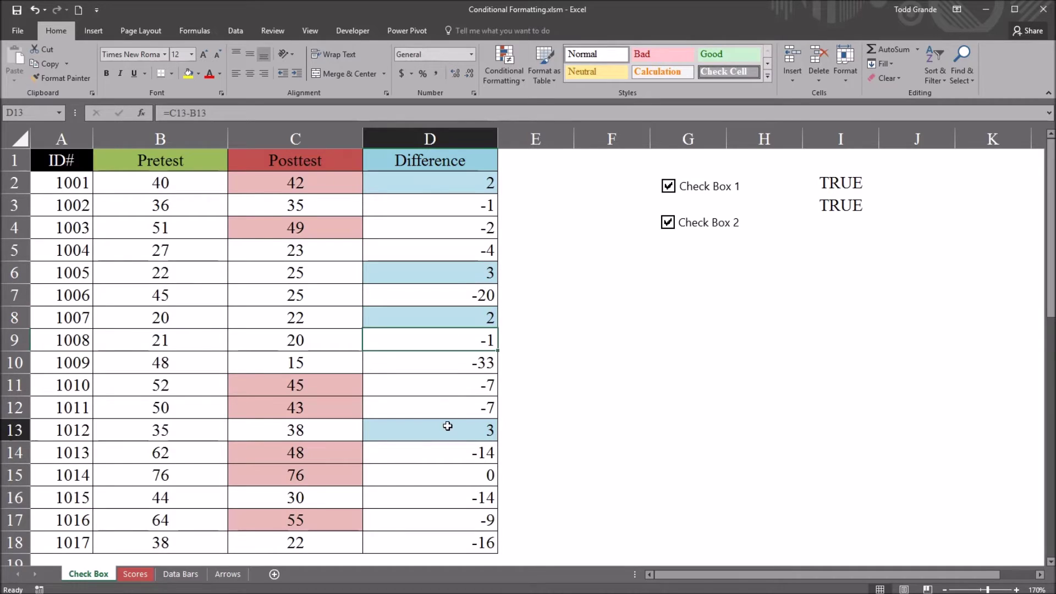
left_click(453, 188)
left_click(669, 187)
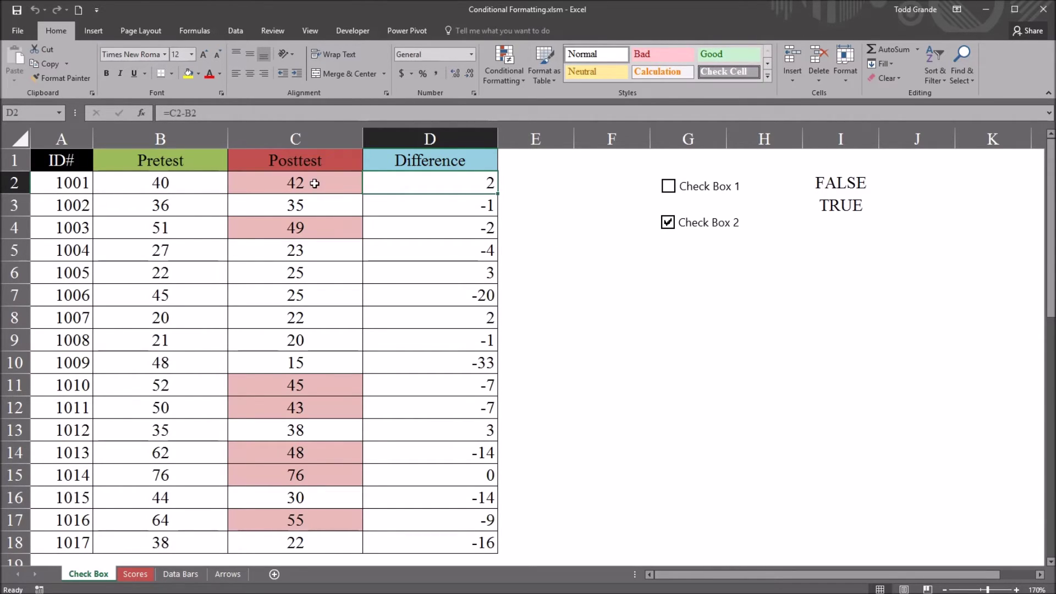
left_click_drag(314, 183, 301, 542)
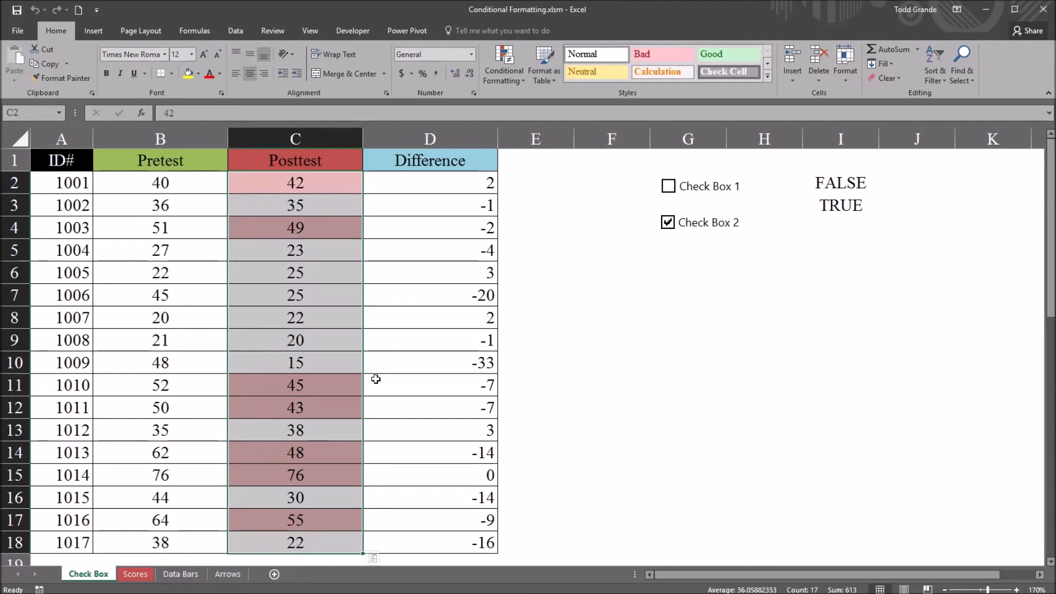
- Open the =C2>=40 rule from Manage Rules in the Edit Formatting Rule dialog
left_click(496, 77)
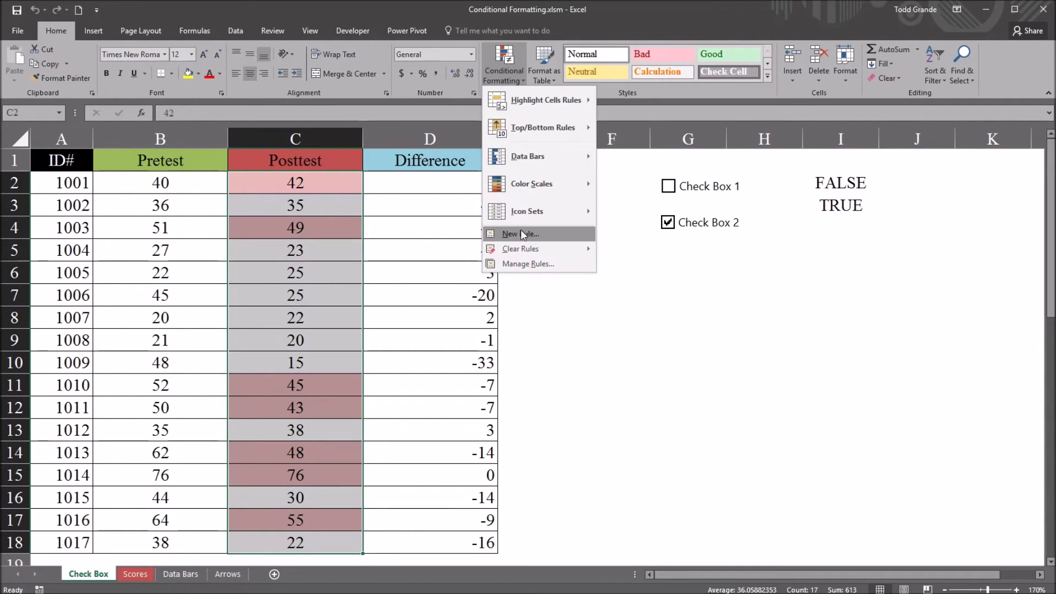
left_click(519, 263)
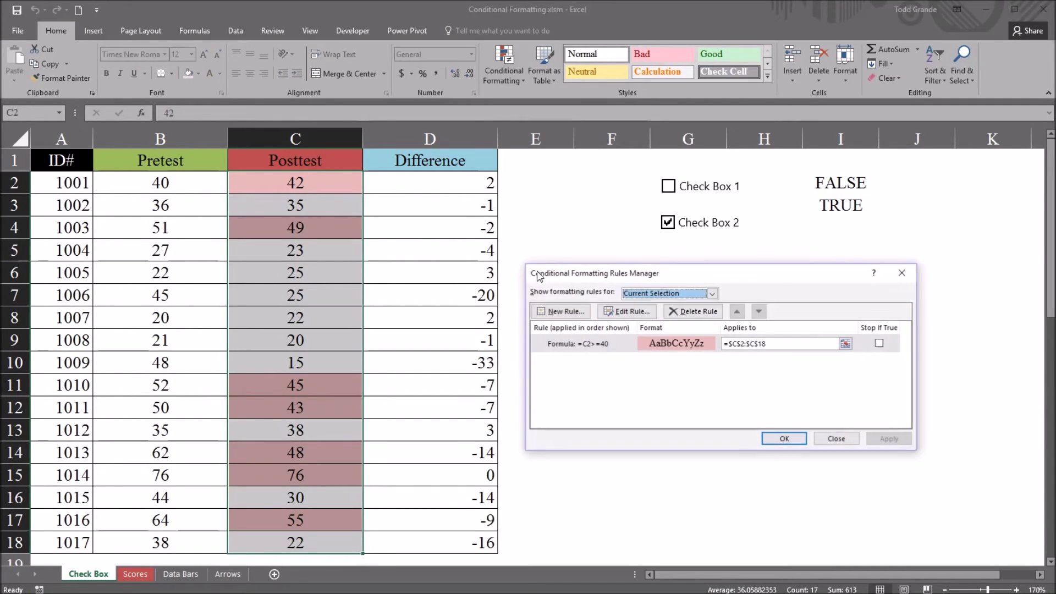
left_click(593, 345)
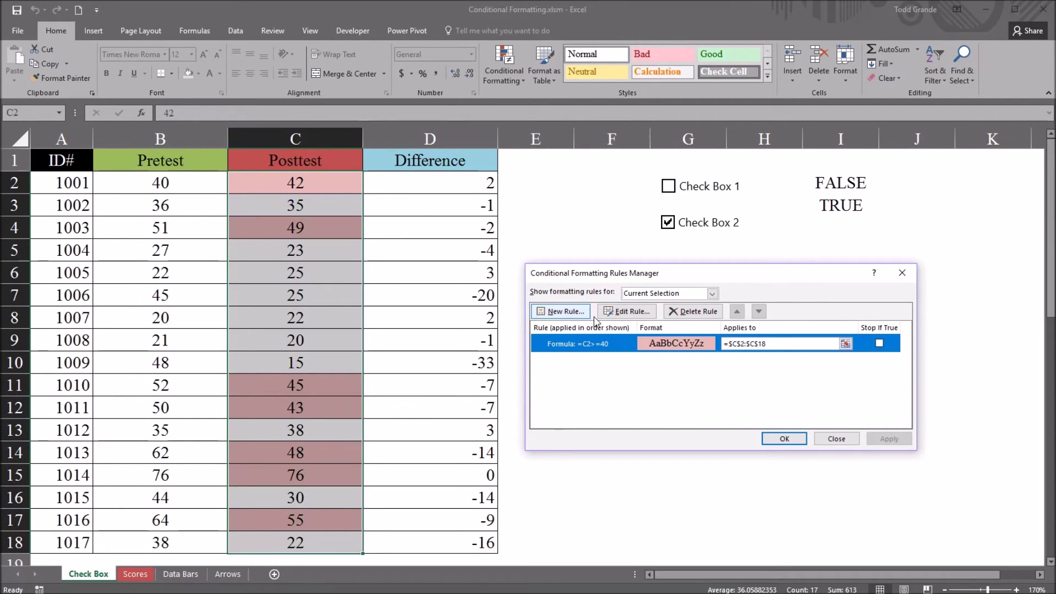
left_click(627, 311)
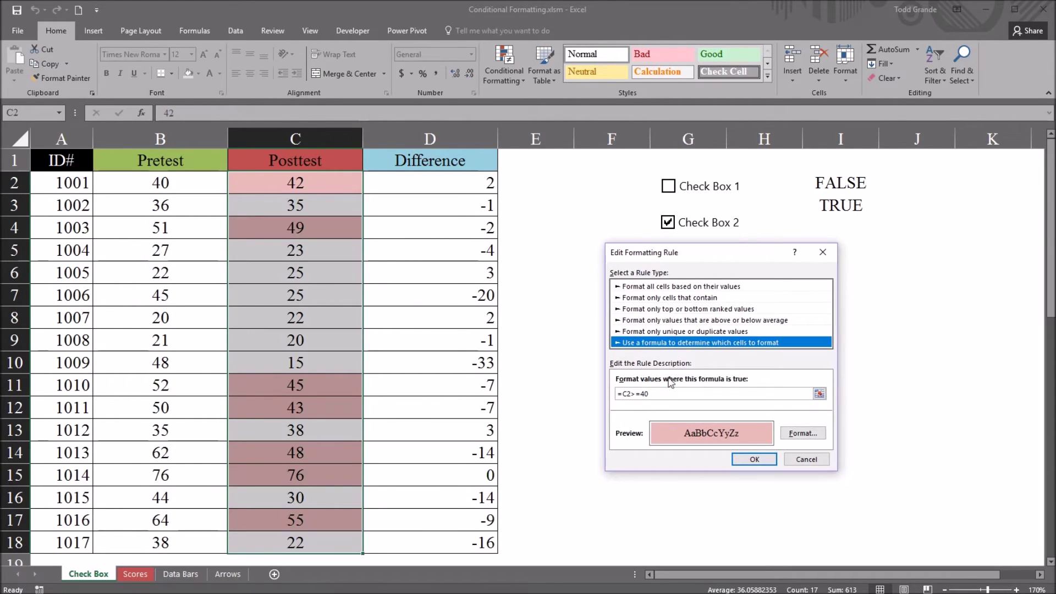
- Change the Posttest rule formula to =AND(C2>=40,$I$3=TRUE) and confirm it
left_click(634, 394)
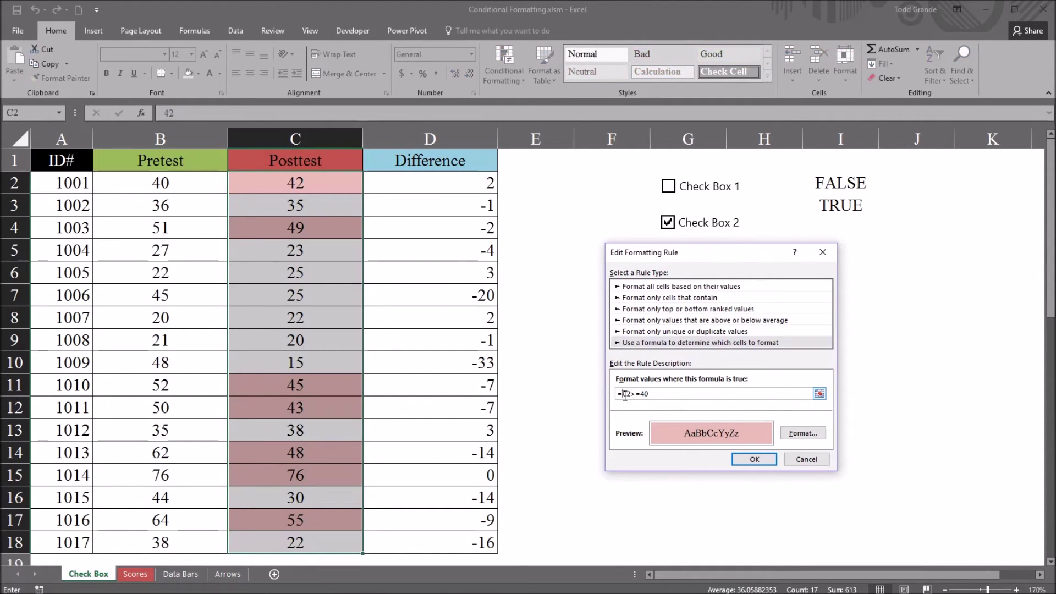
type("and(")
left_click(667, 394)
type(",")
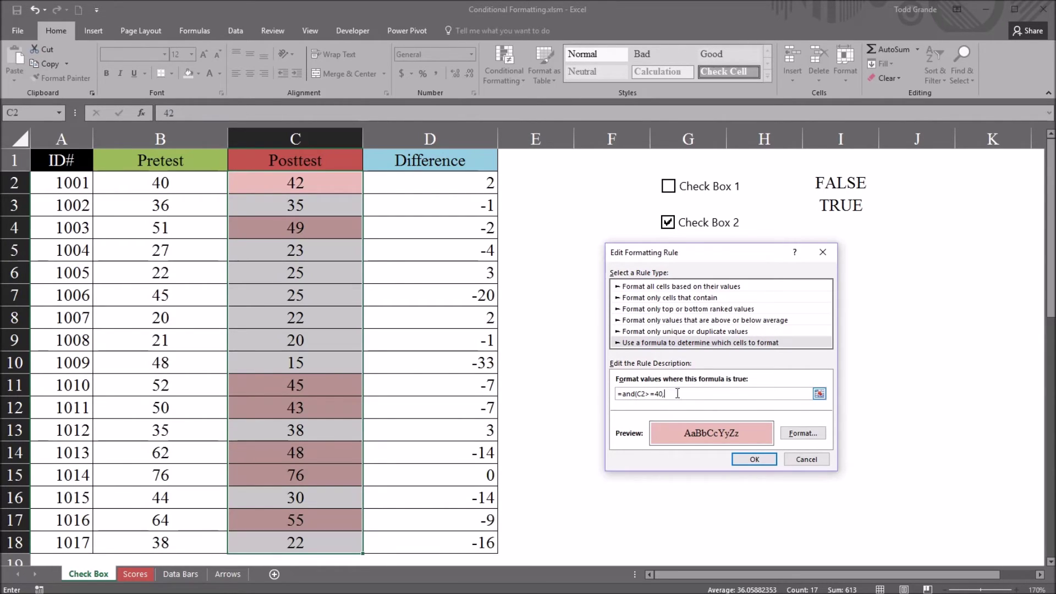
left_click(834, 208)
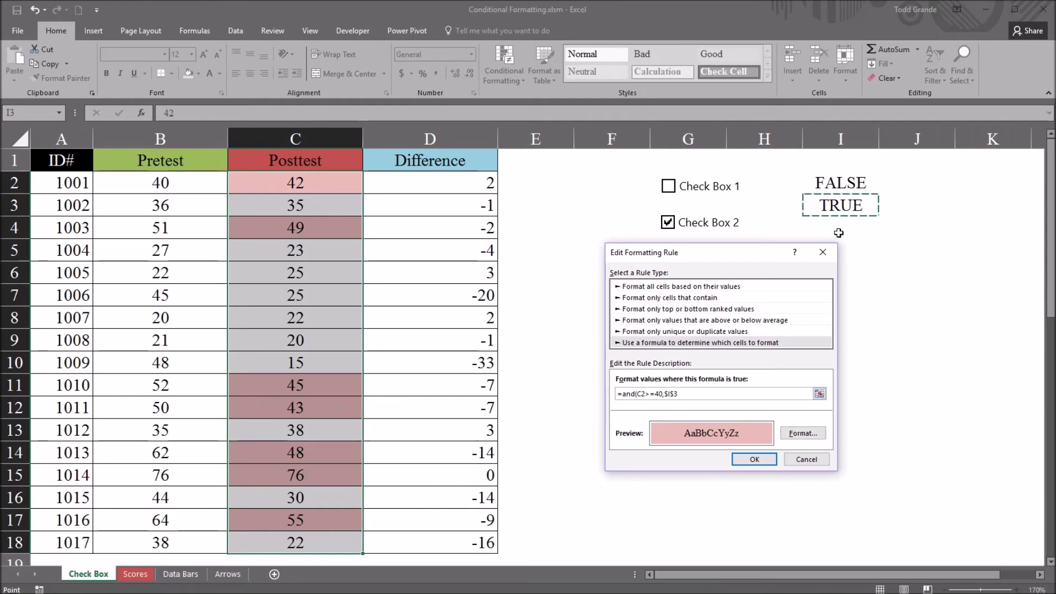
type("=")
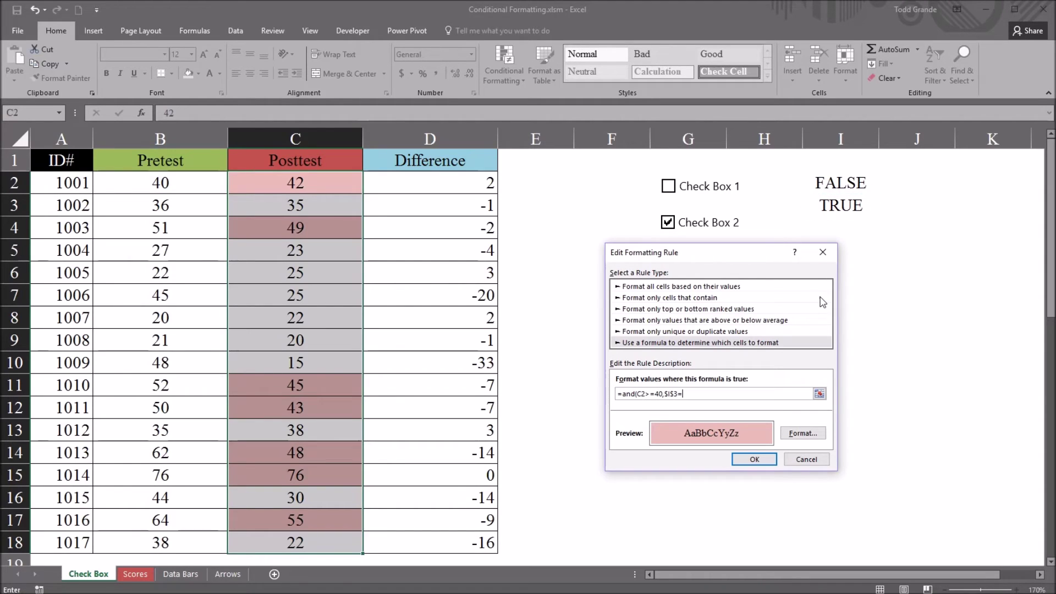
type("true")
left_click(752, 459)
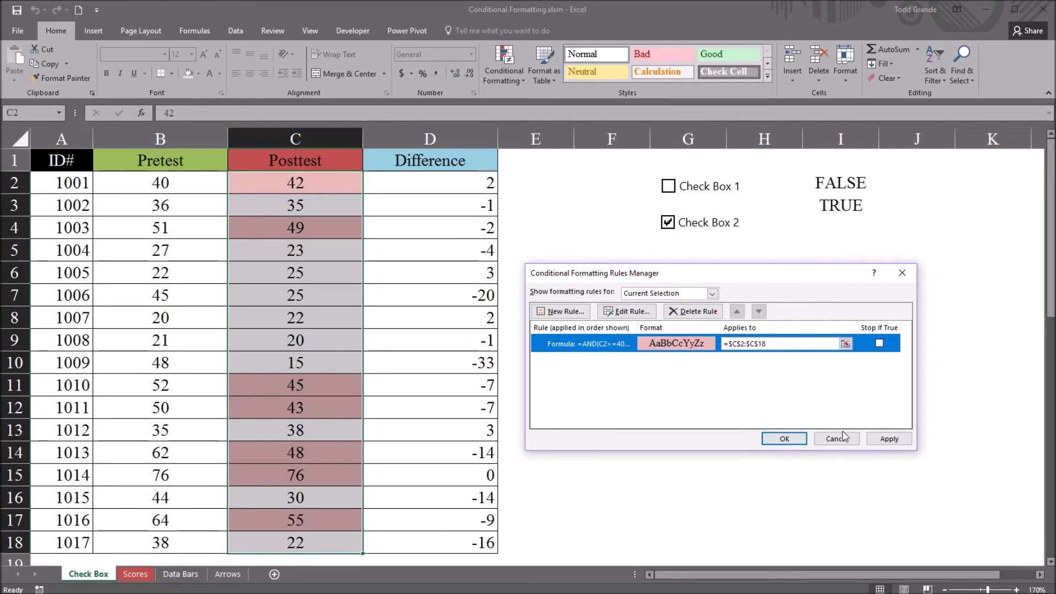
- Apply the rule, then untick Check Box 2 so the pink Posttest fills disappear
left_click(882, 441)
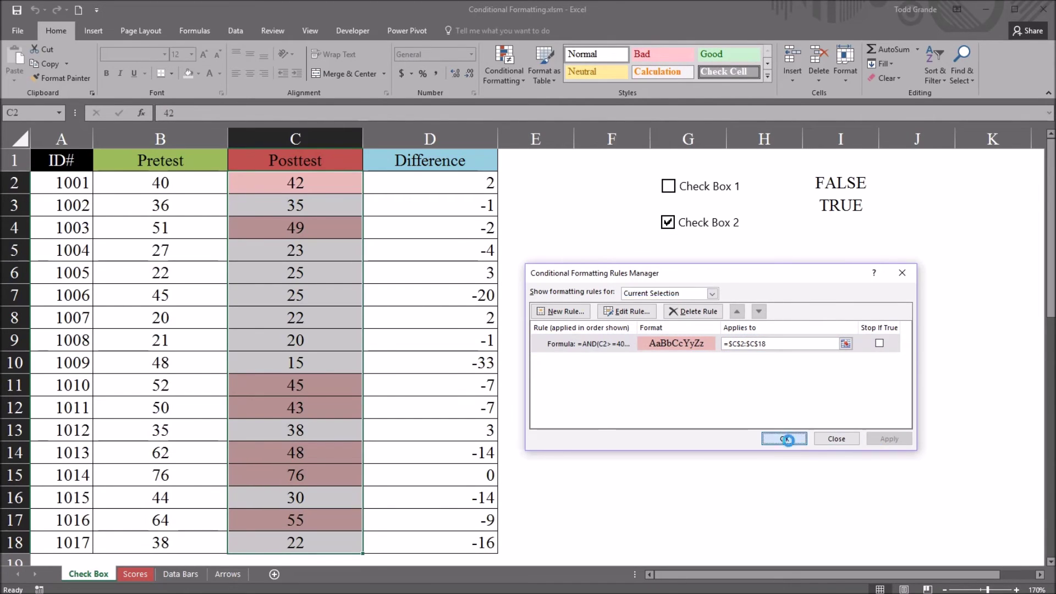
left_click(784, 438)
left_click(611, 367)
left_click(667, 222)
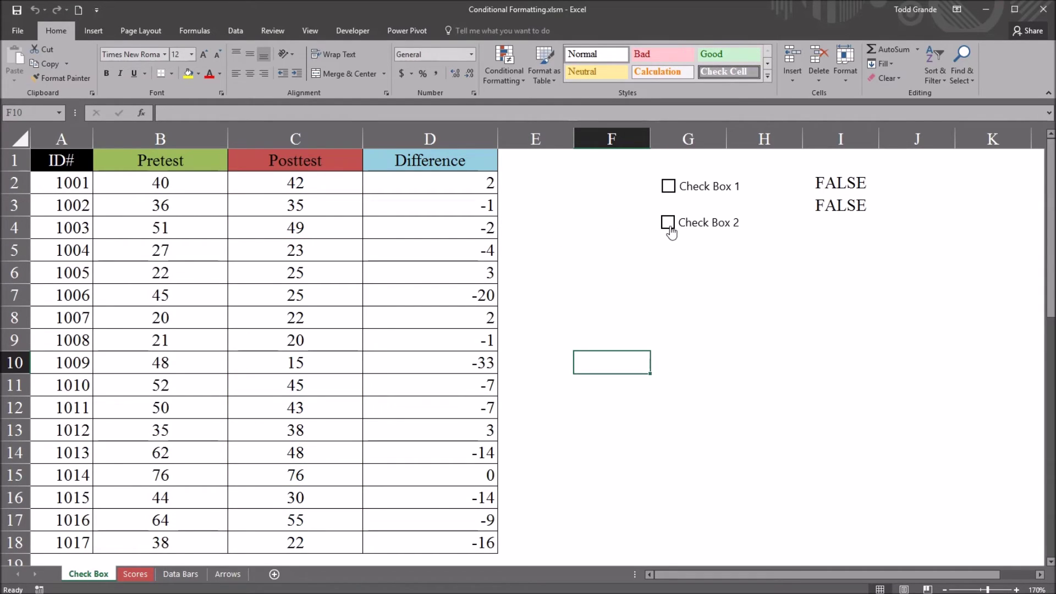
- Tick Check Box 2 and Check Box 1 again, then check that I2 reads TRUE
left_click(668, 222)
left_click(668, 187)
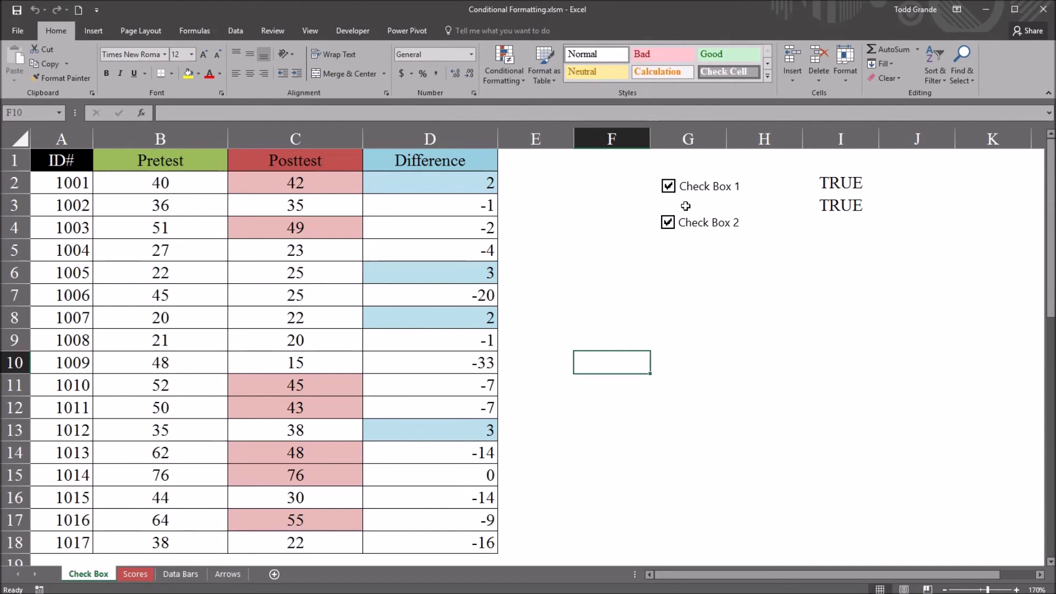
left_click(821, 189)
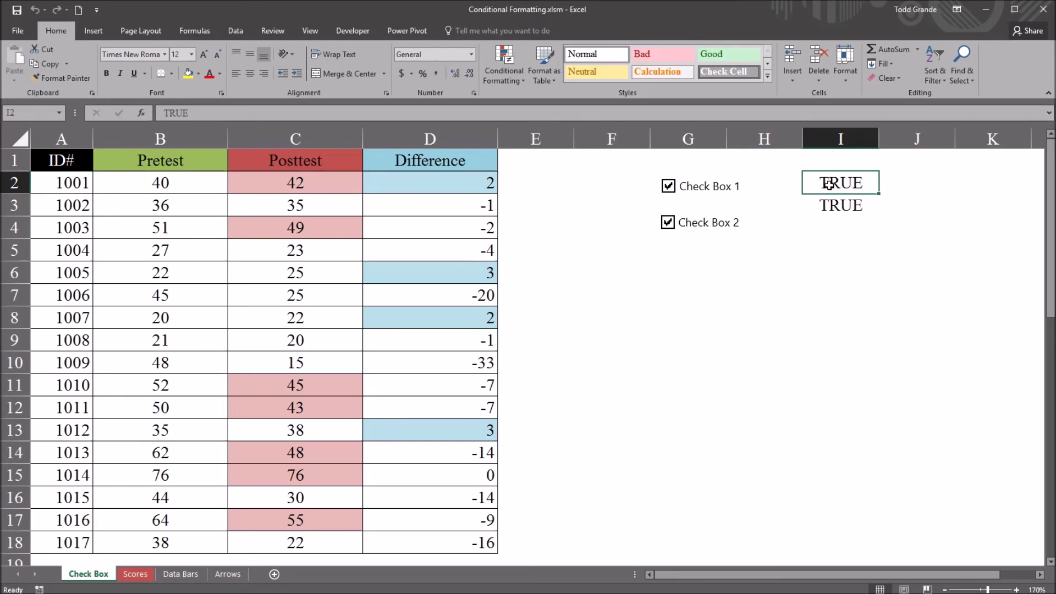
left_click(825, 203)
left_click(819, 183)
left_click(449, 184)
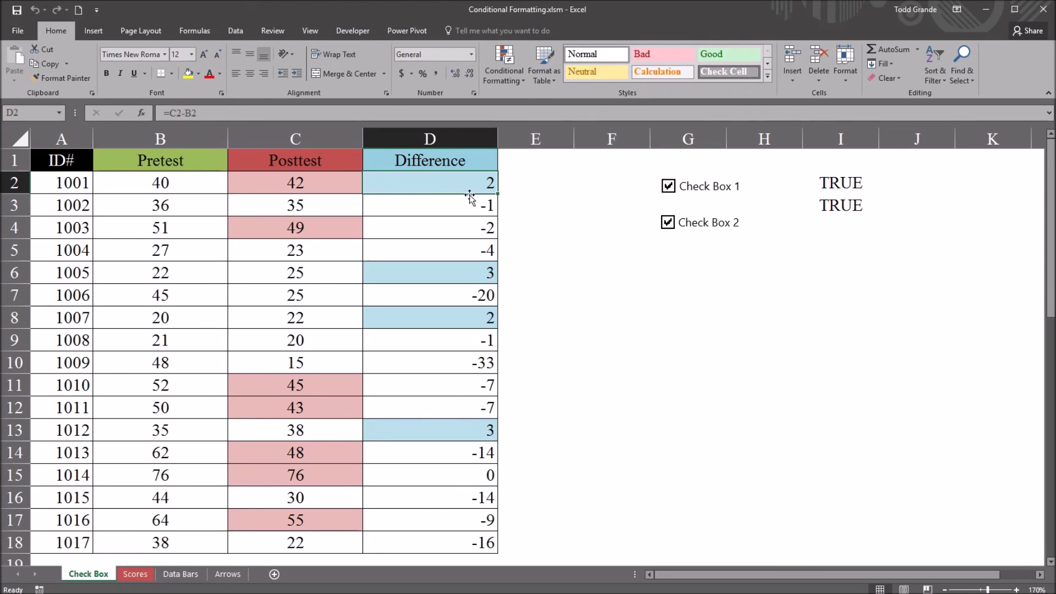
left_click(822, 183)
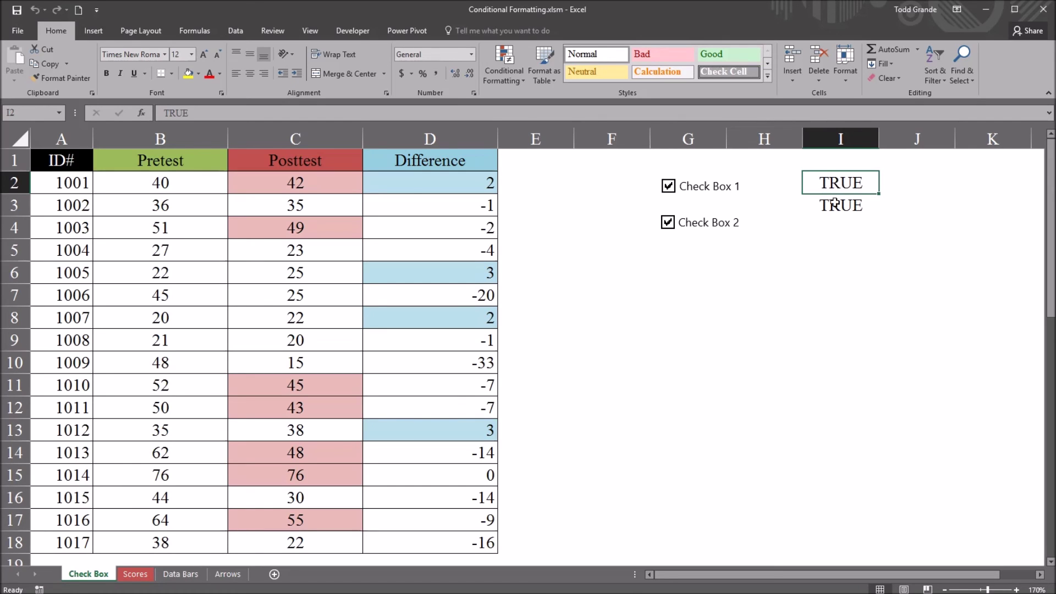
left_click(835, 204)
left_click(829, 181)
left_click(831, 204)
left_click(819, 180)
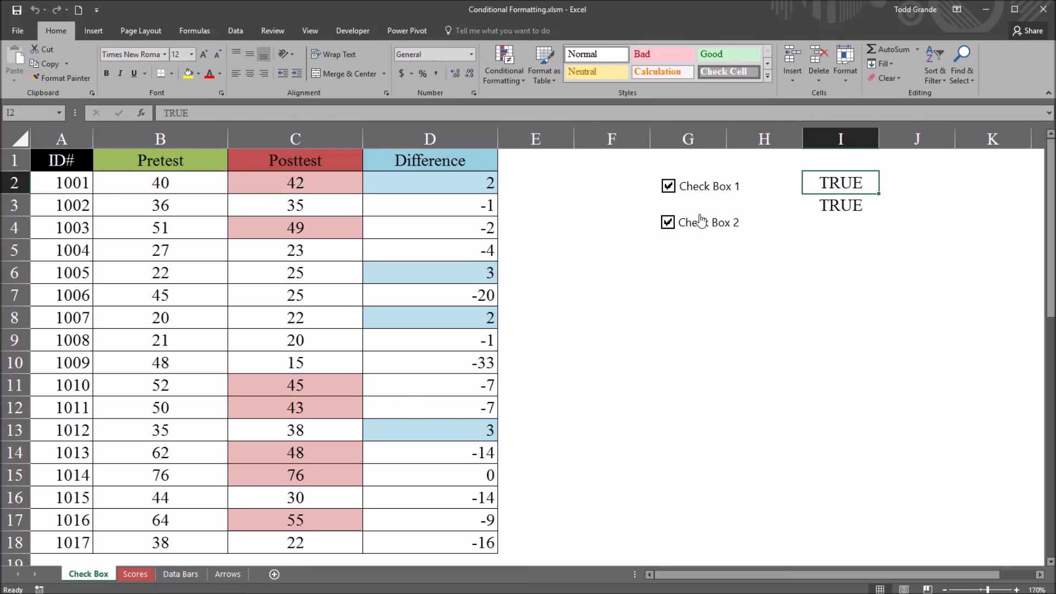